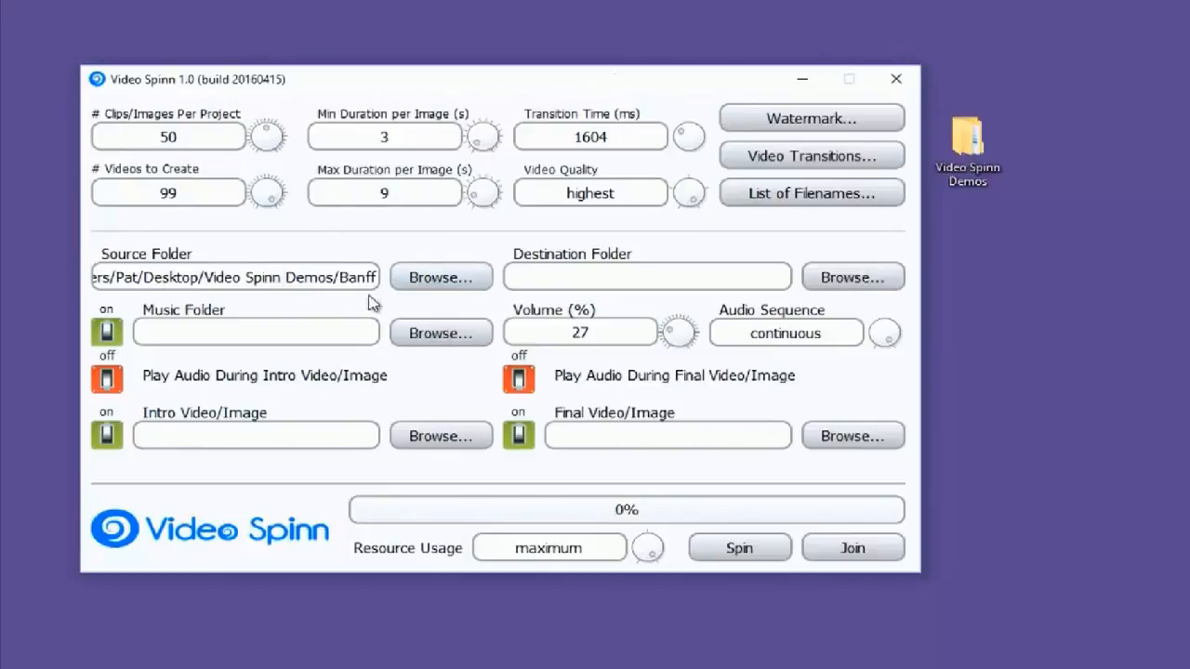
Set the source folder to the Banff folder inside Video Spinn Demos
left_click(429, 279)
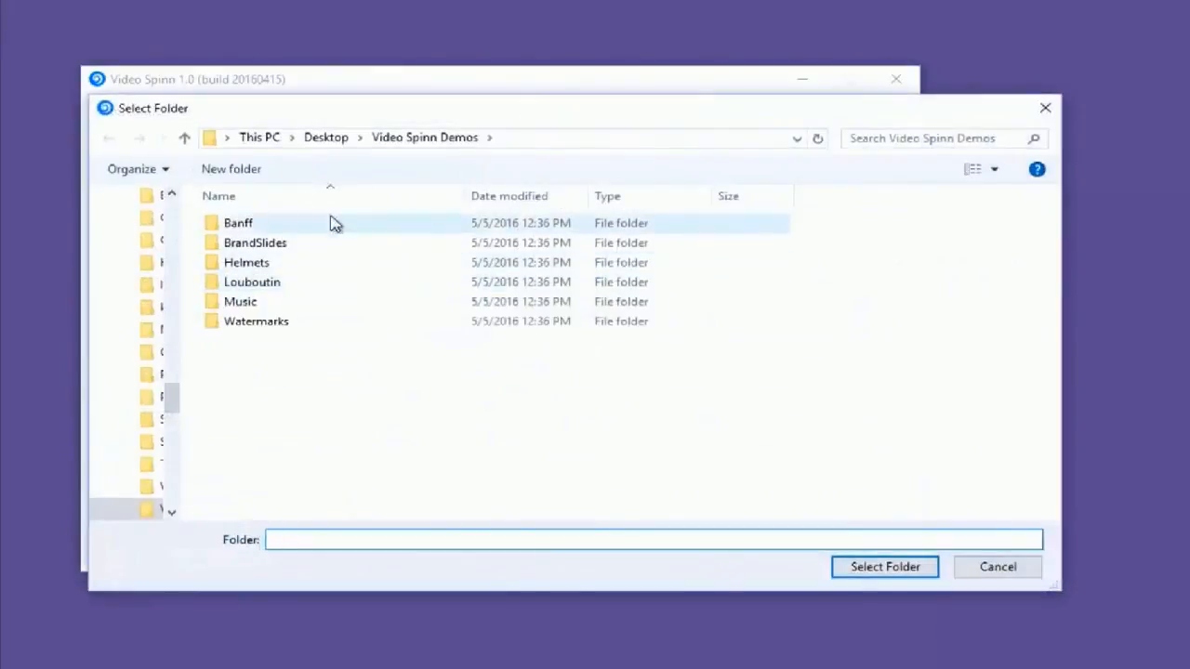
double_click(234, 229)
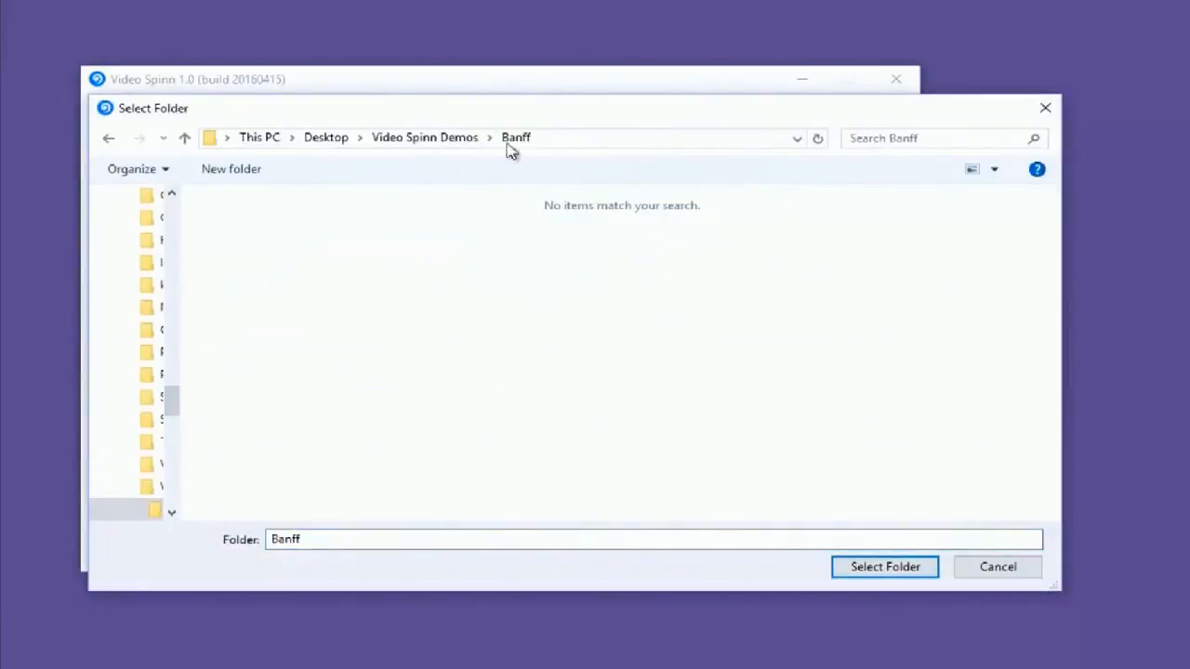
left_click(914, 569)
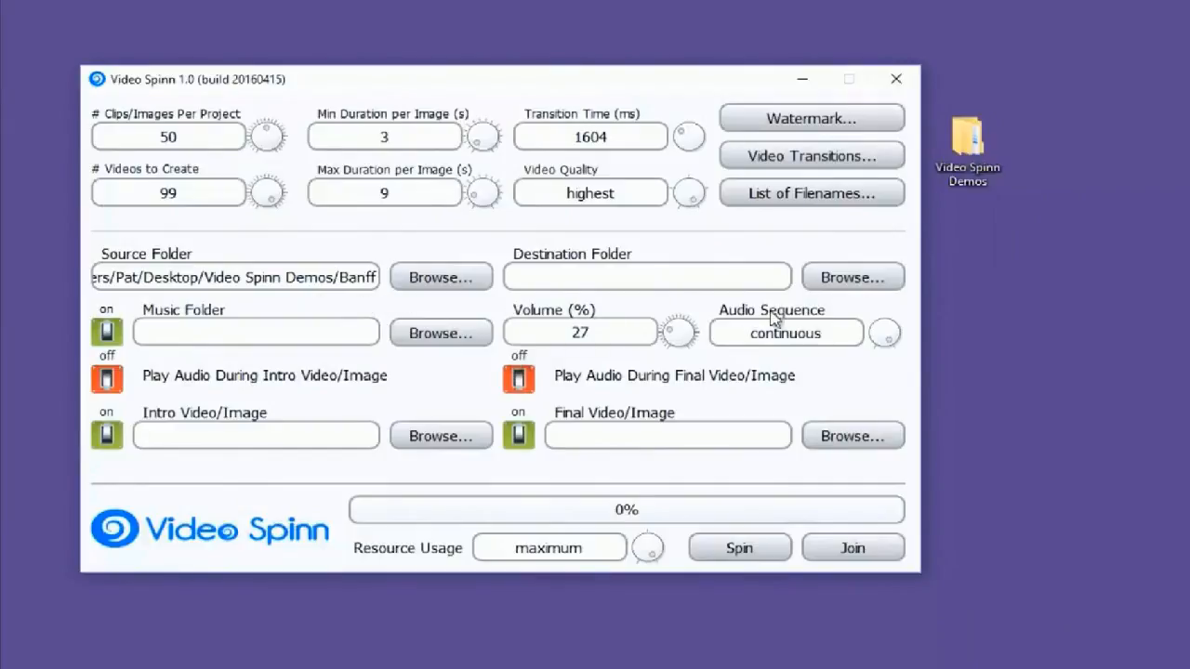
Set the destination folder to Video Spinn Demos on the desktop
left_click(807, 278)
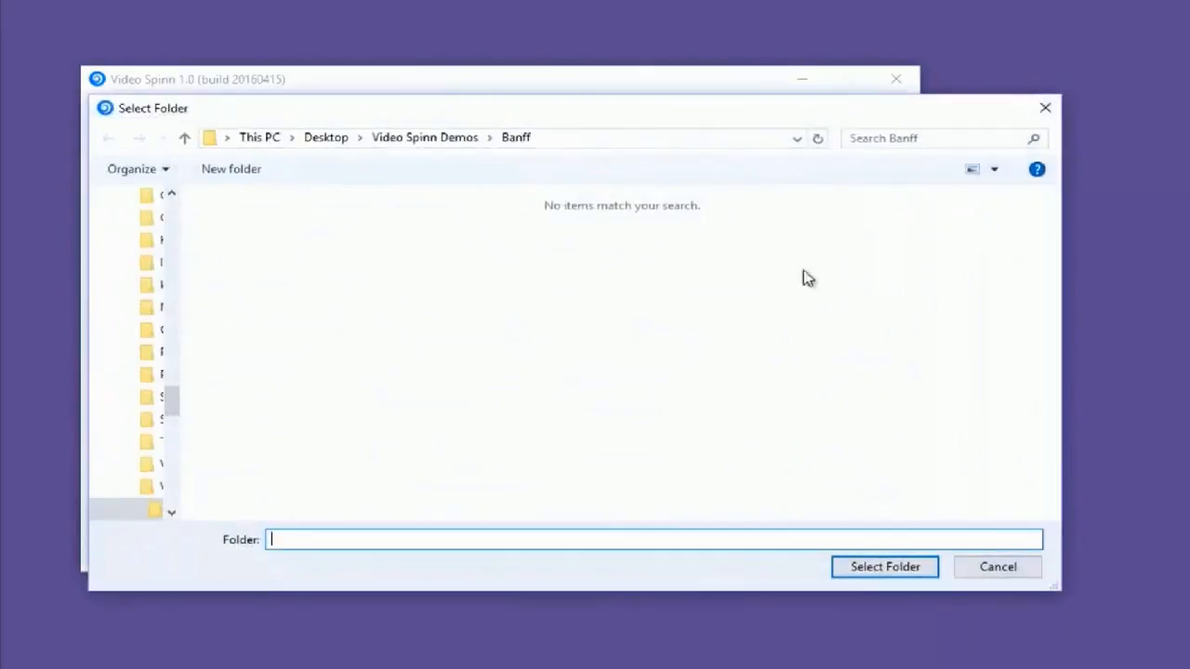
left_click(459, 139)
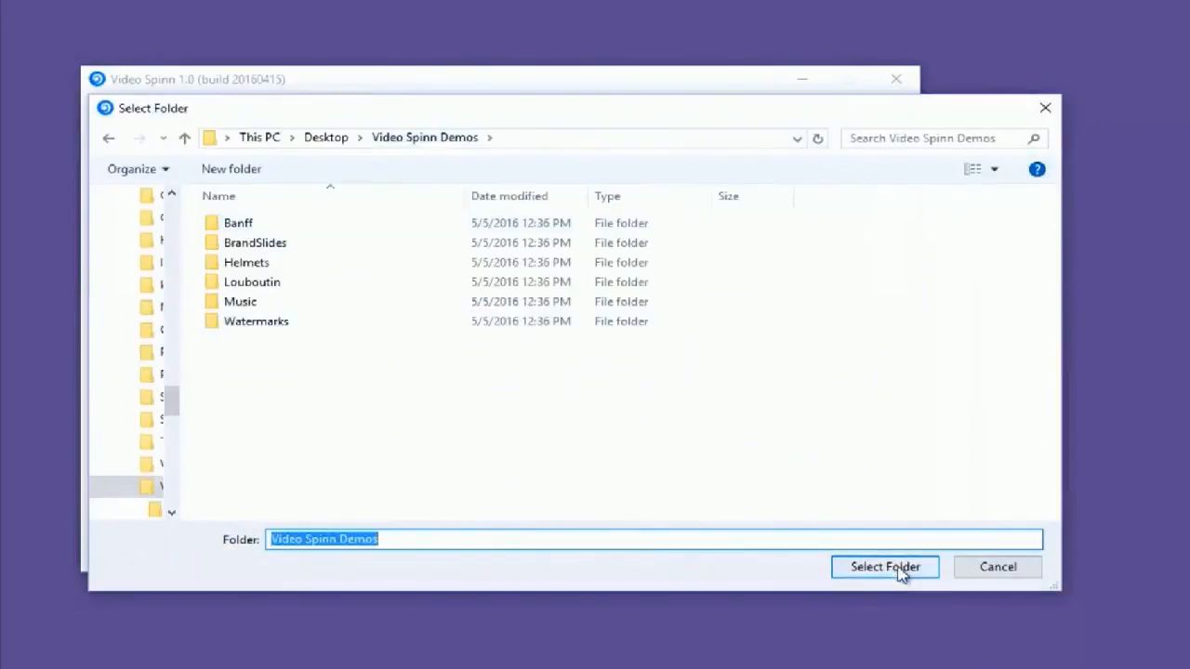
left_click(885, 567)
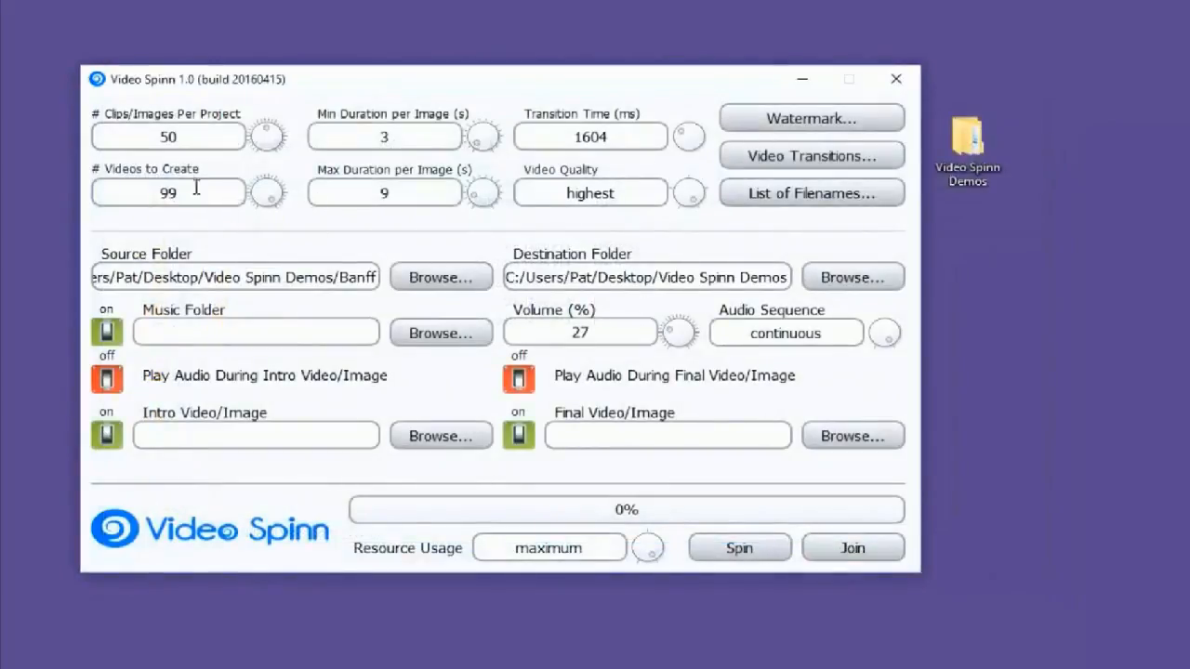
Set the number of clips/images per project to 6 and the number of videos to create to 5
mouse_move(183, 136)
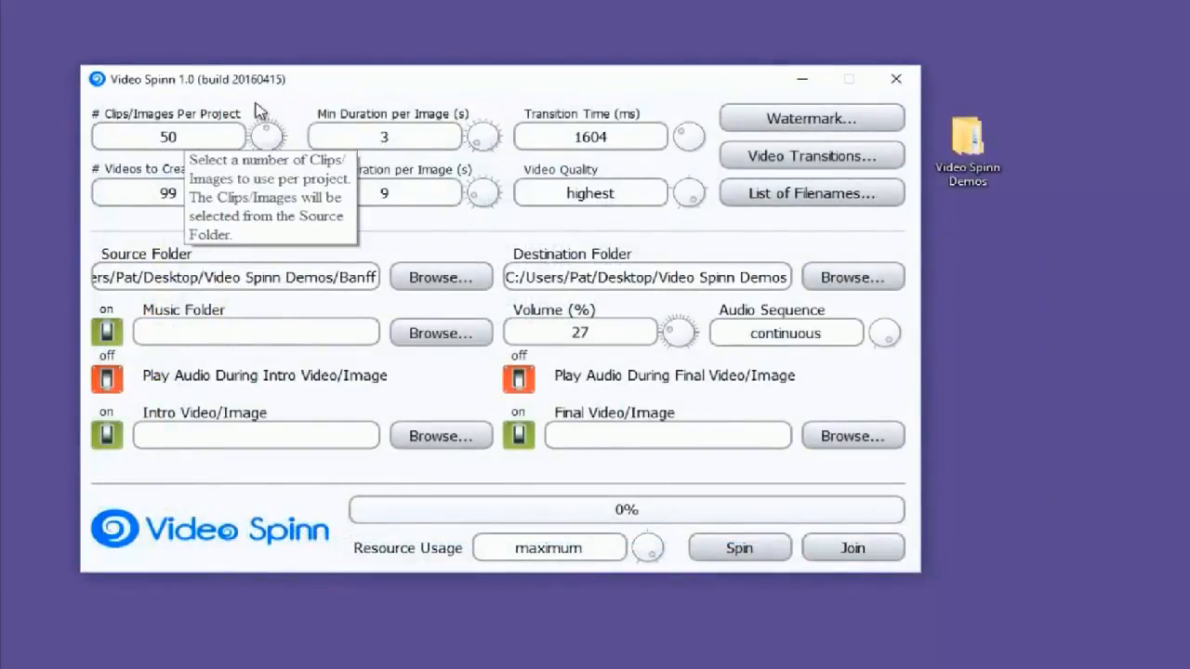
mouse_move(267, 136)
left_mouse_down()
mouse_move(259, 158)
mouse_move(278, 127)
mouse_move(260, 167)
mouse_move(266, 103)
mouse_move(280, 130)
left_mouse_up()
left_click_drag(197, 137, 92, 143)
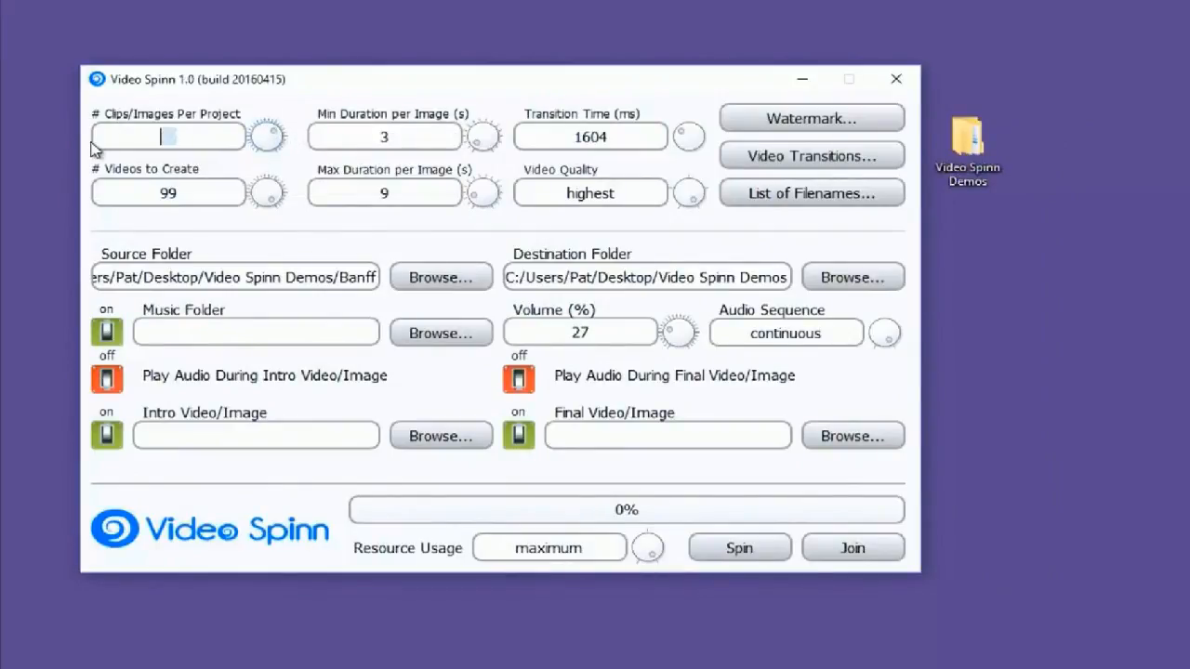
type("6")
left_click_drag(216, 195, 90, 201)
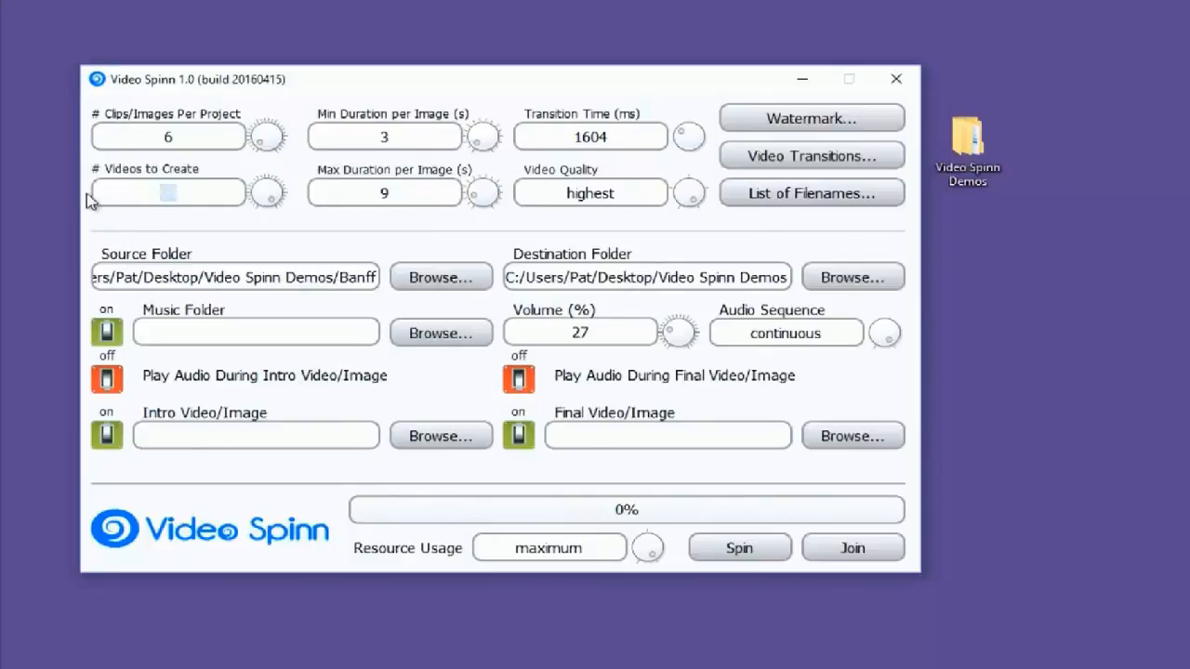
type("5")
left_click(183, 138)
key("BackSpace")
Set the maximum duration per image to 5 seconds
left_click_drag(392, 192, 334, 185)
key("BackSpace")
type("3")
type("5")
In the video transitions settings, disable Slide from Top and Zoom from Center, and enable Fade to Black alongside Cross Dissolve
left_click(831, 163)
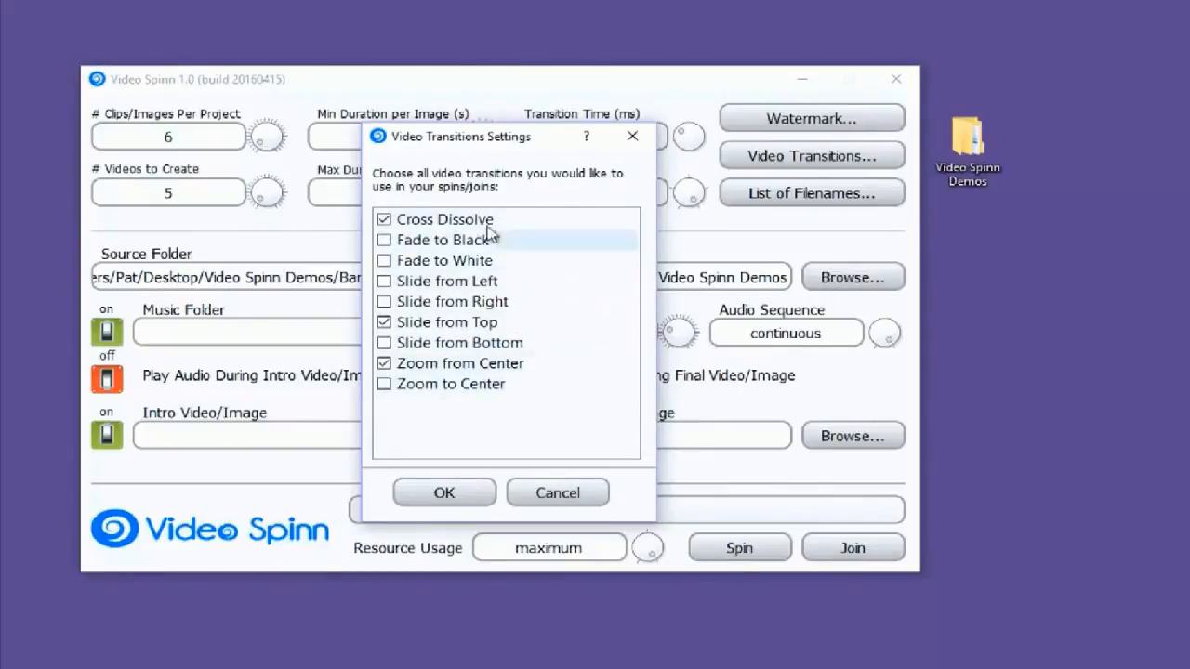
left_click(384, 321)
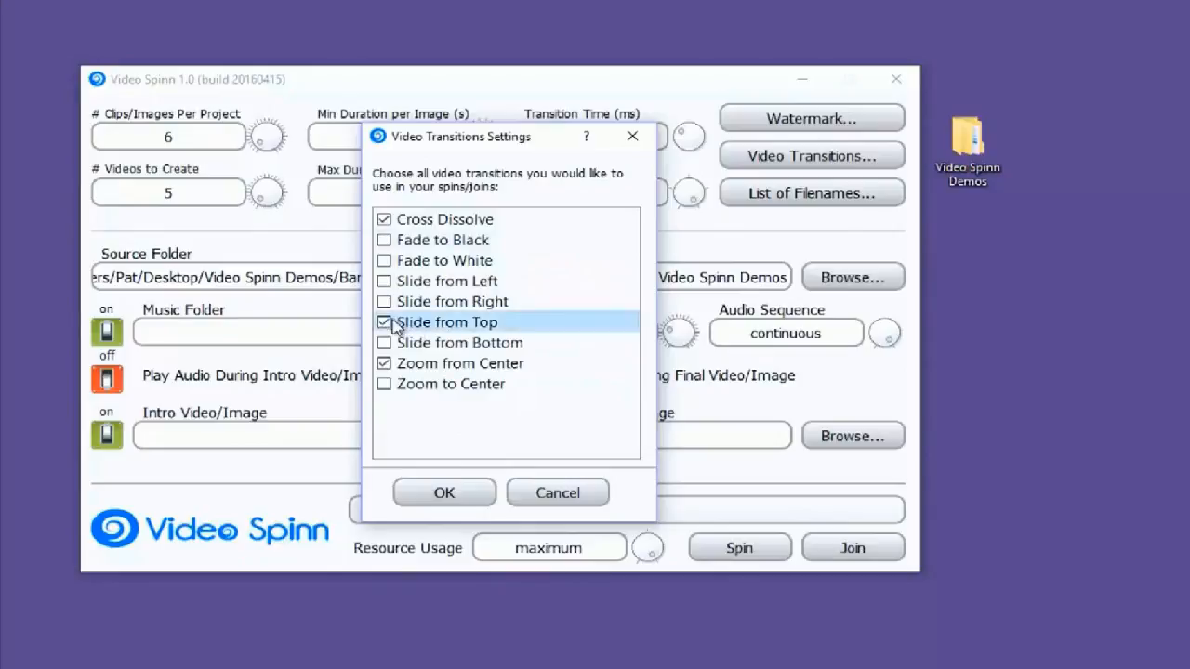
left_click(387, 365)
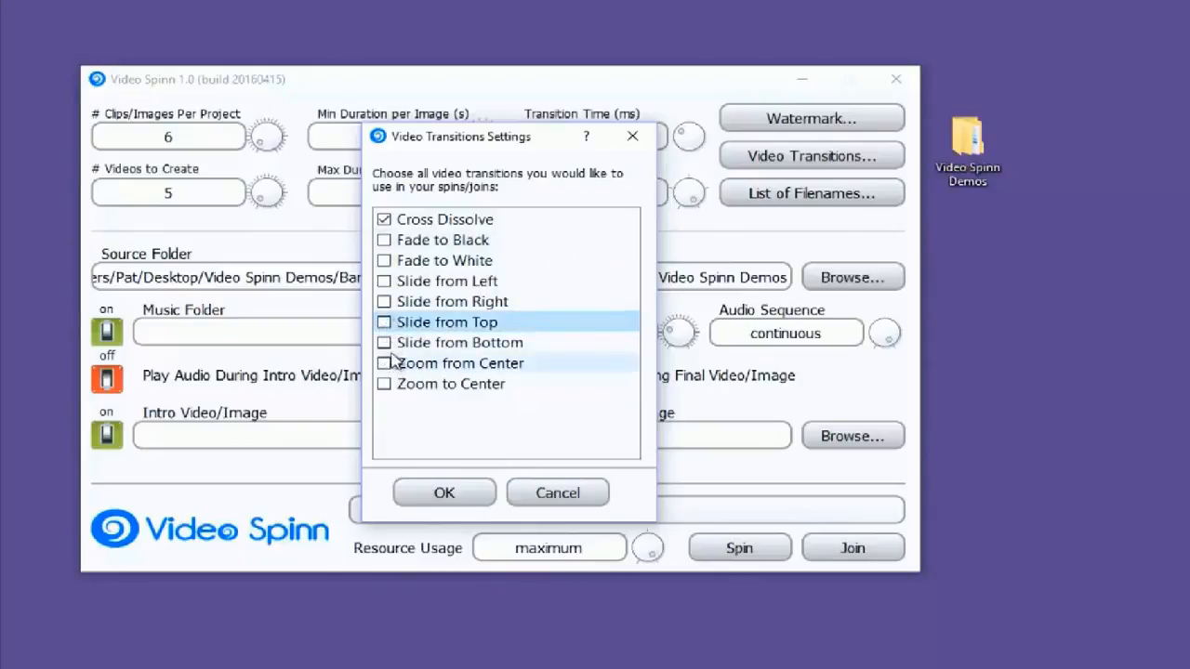
left_click(384, 241)
left_click(399, 261)
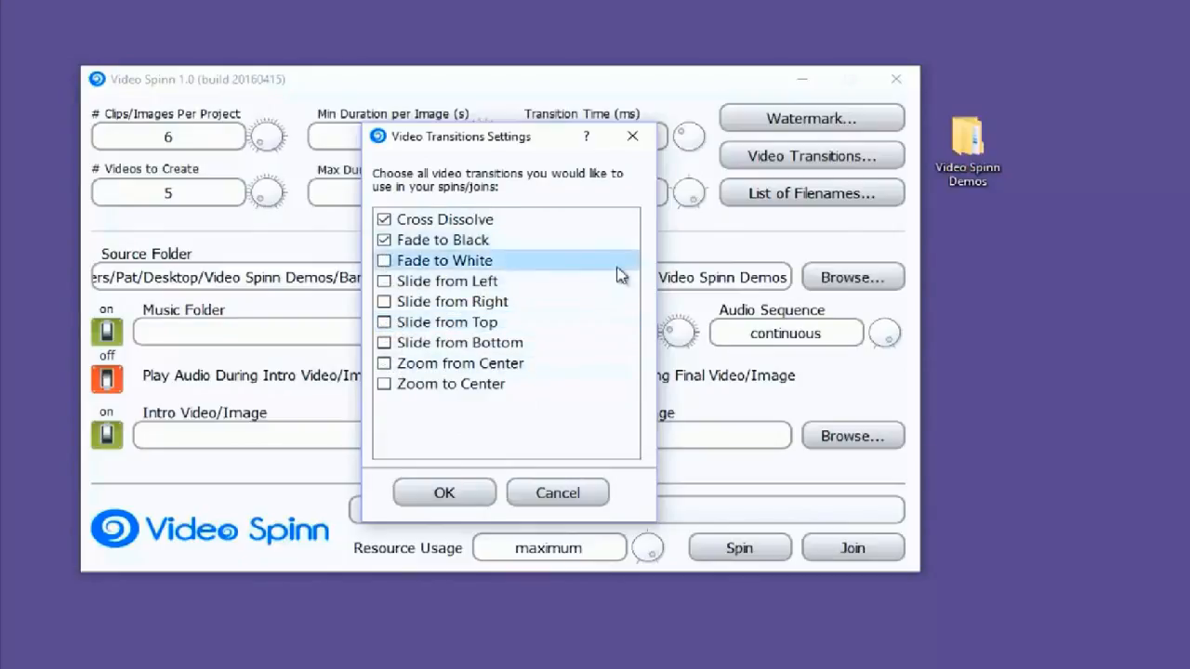
left_click(445, 495)
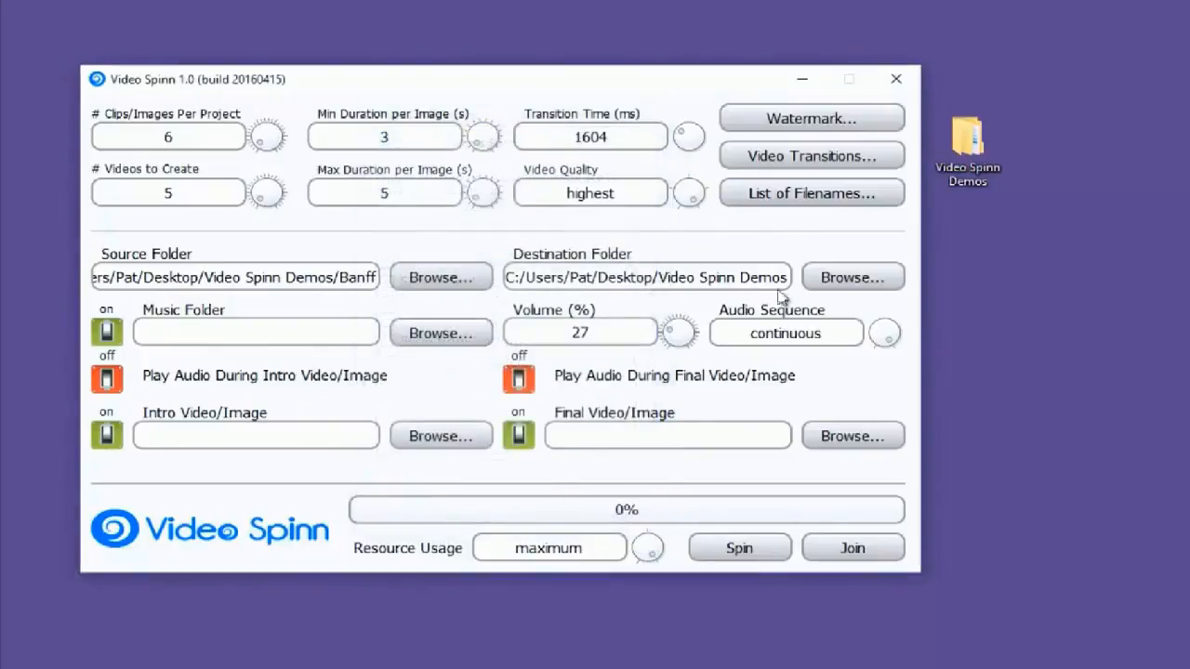
Set the transition time to 500 ms and the video quality to high
left_click_drag(623, 137, 551, 139)
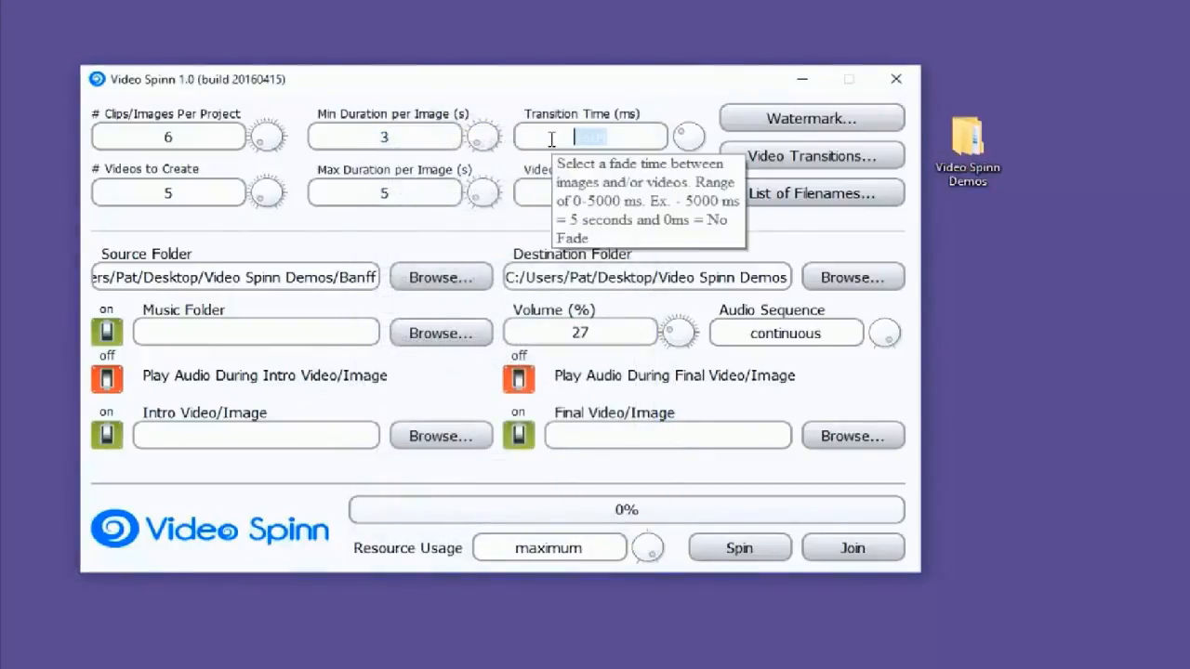
type("500")
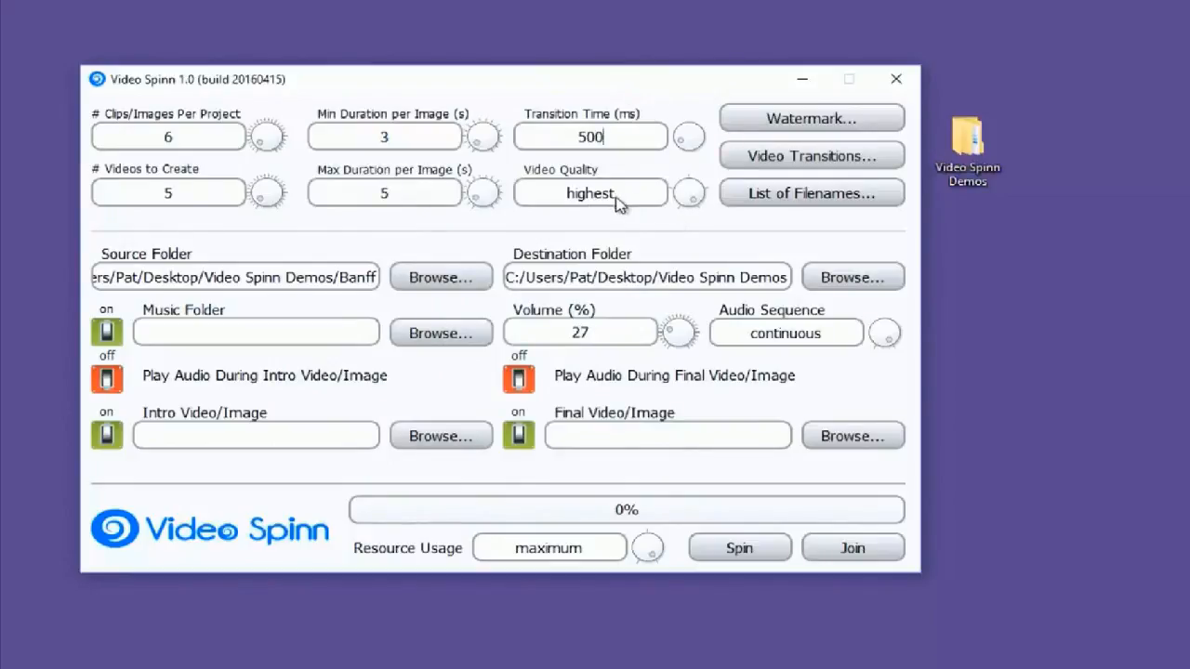
left_click(691, 191)
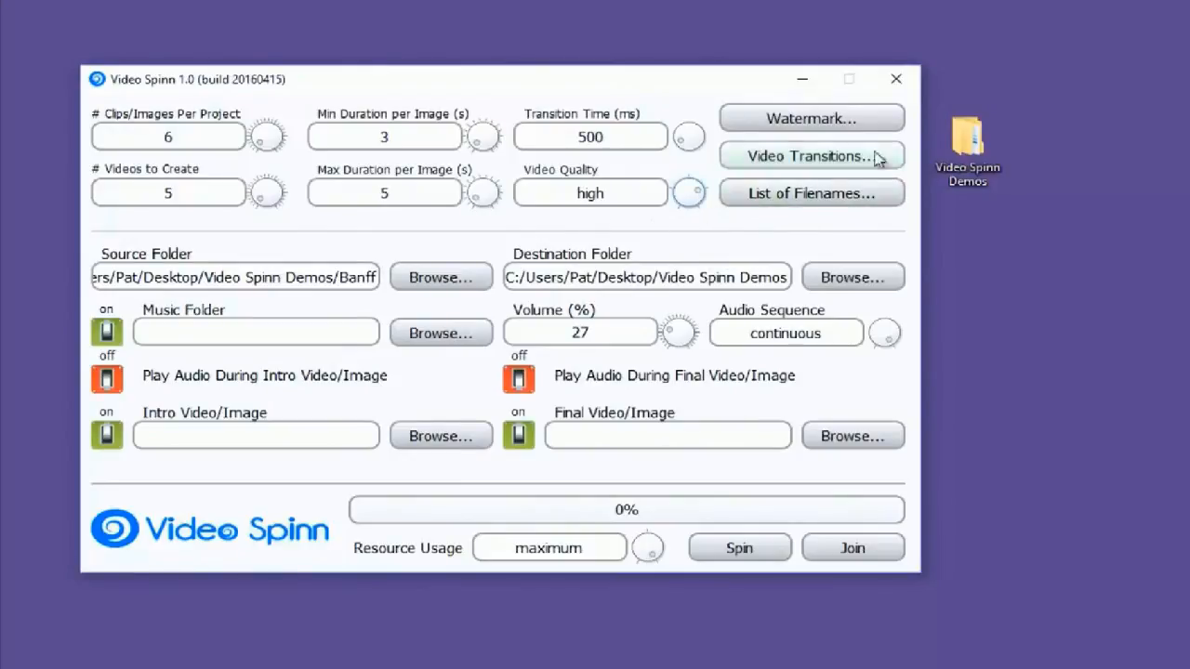
Enable the watermark using Banff.png from the Watermarks folder, positioned at the top center of the video
left_click(839, 123)
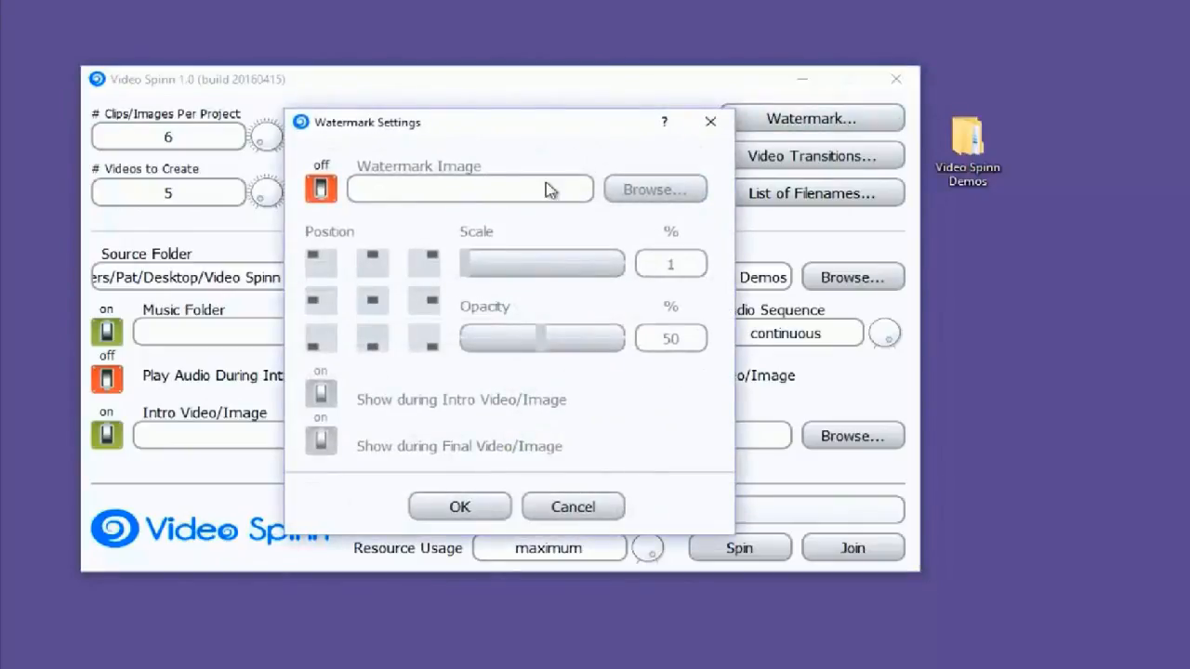
left_click(320, 191)
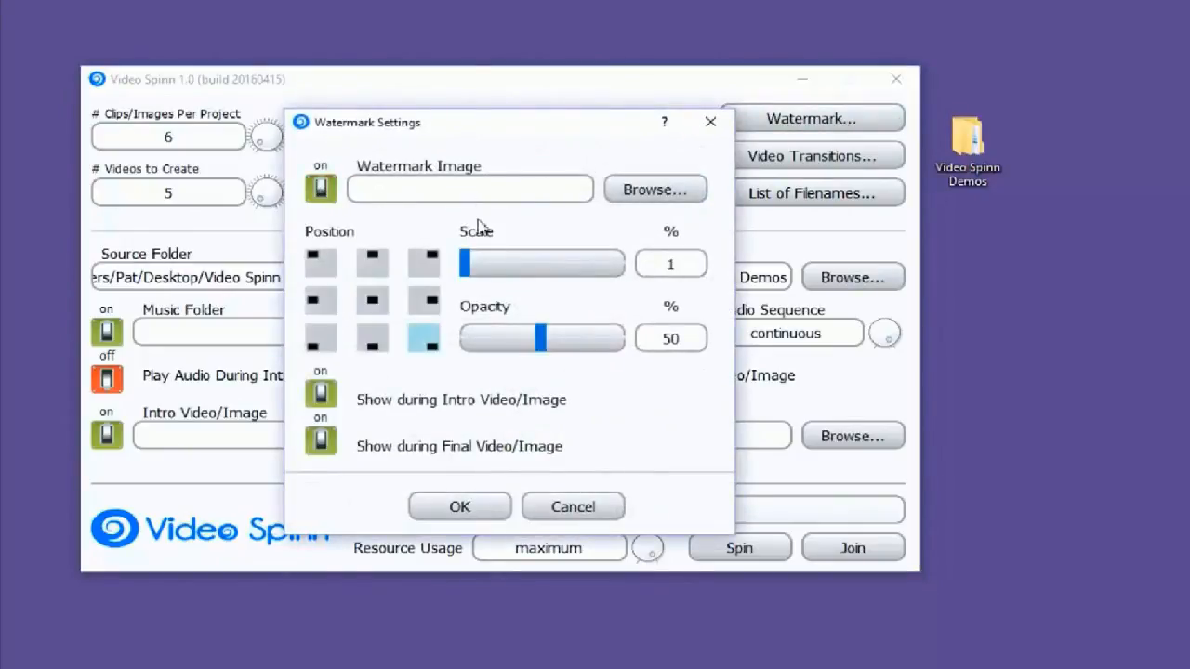
left_click(660, 190)
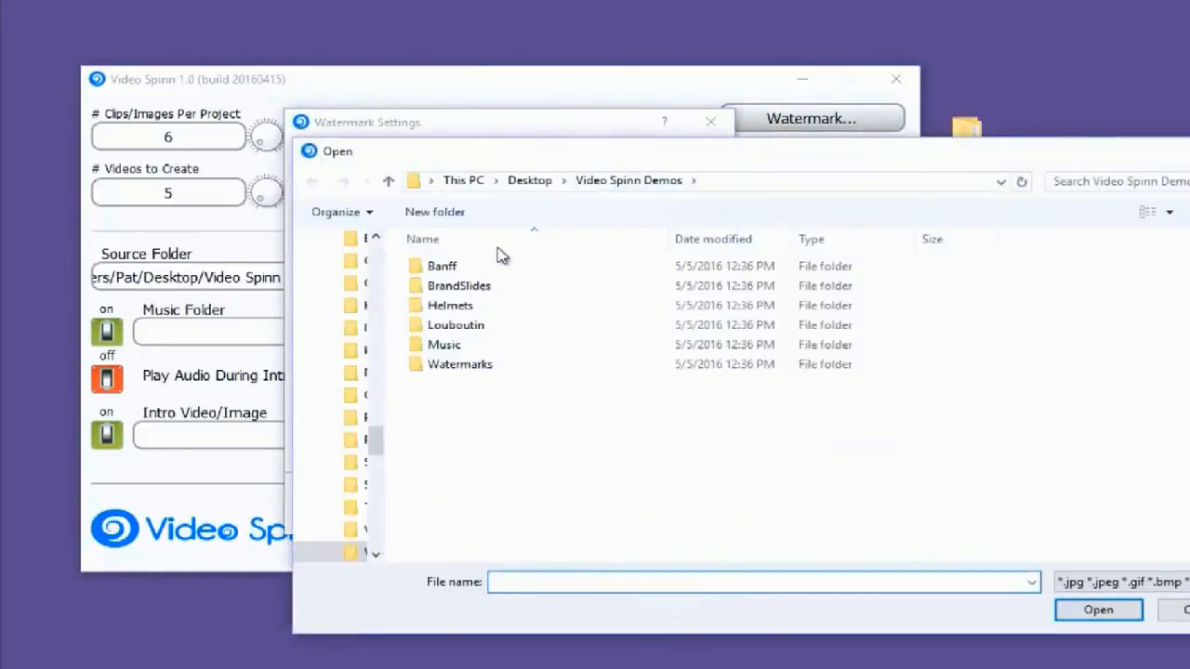
double_click(449, 368)
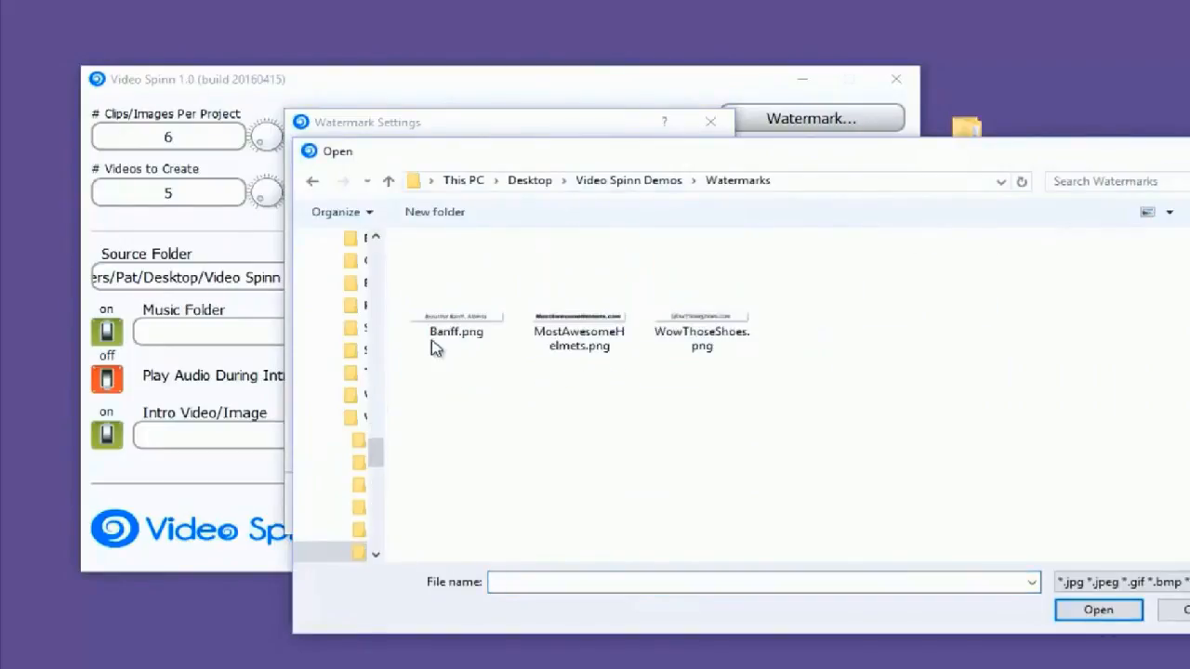
left_click(452, 321)
double_click(453, 321)
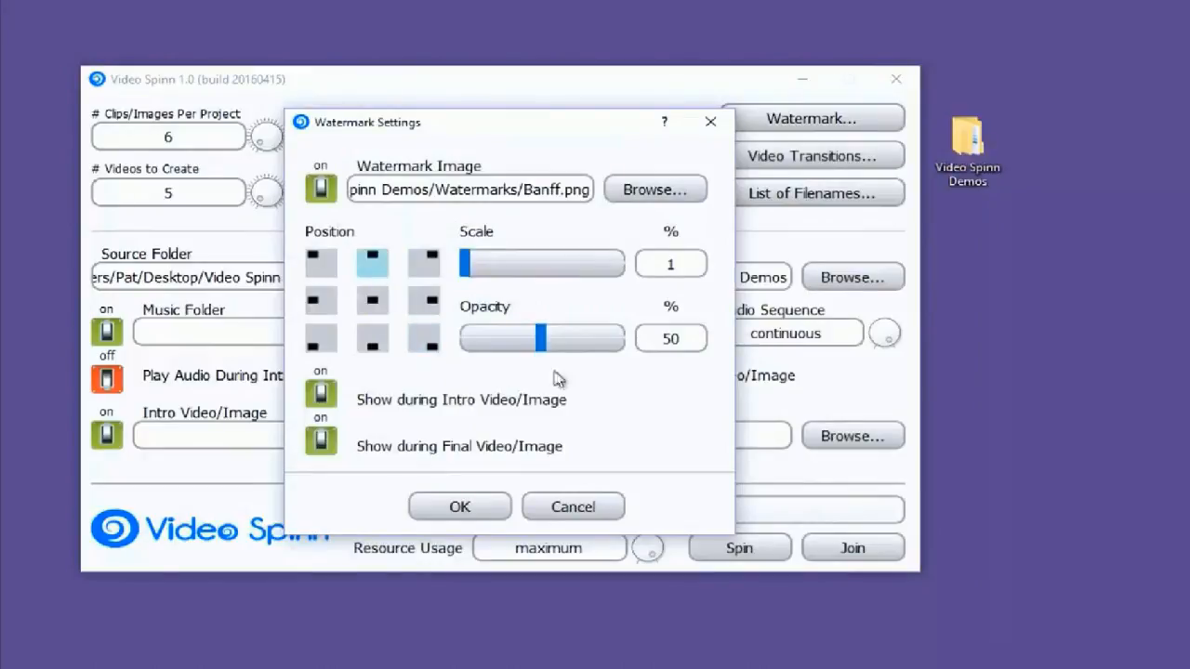
Set the watermark scale to 100% and turn off showing it during the intro and final video/image
left_click_drag(462, 261, 701, 295)
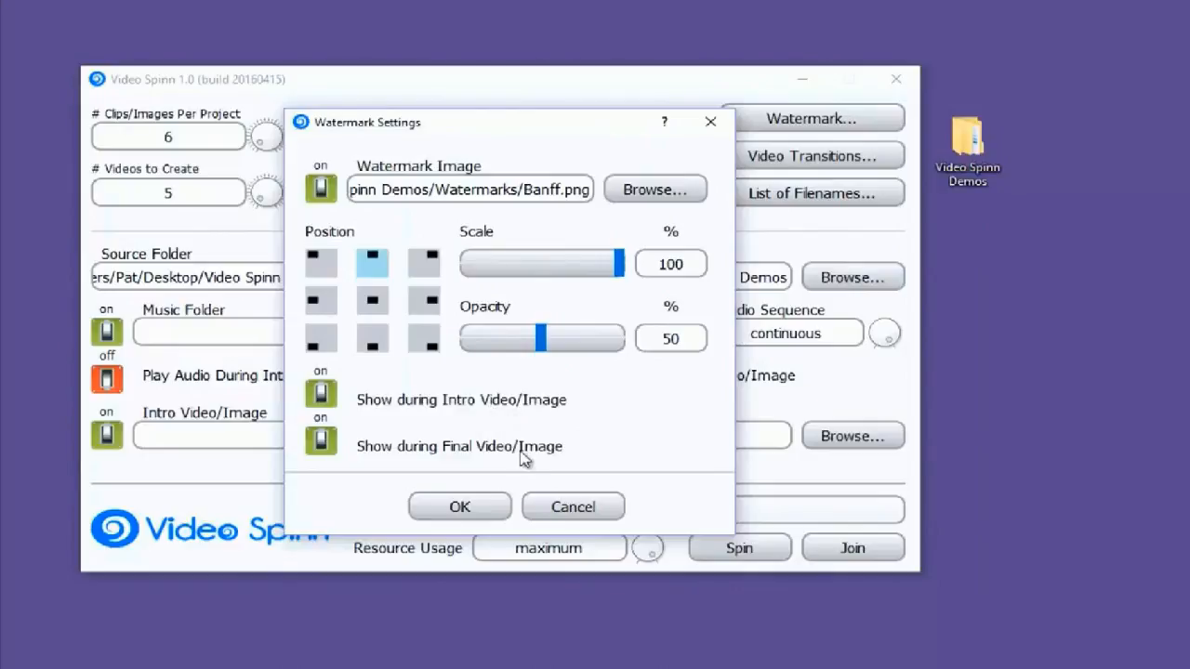
left_click(321, 395)
left_click(322, 443)
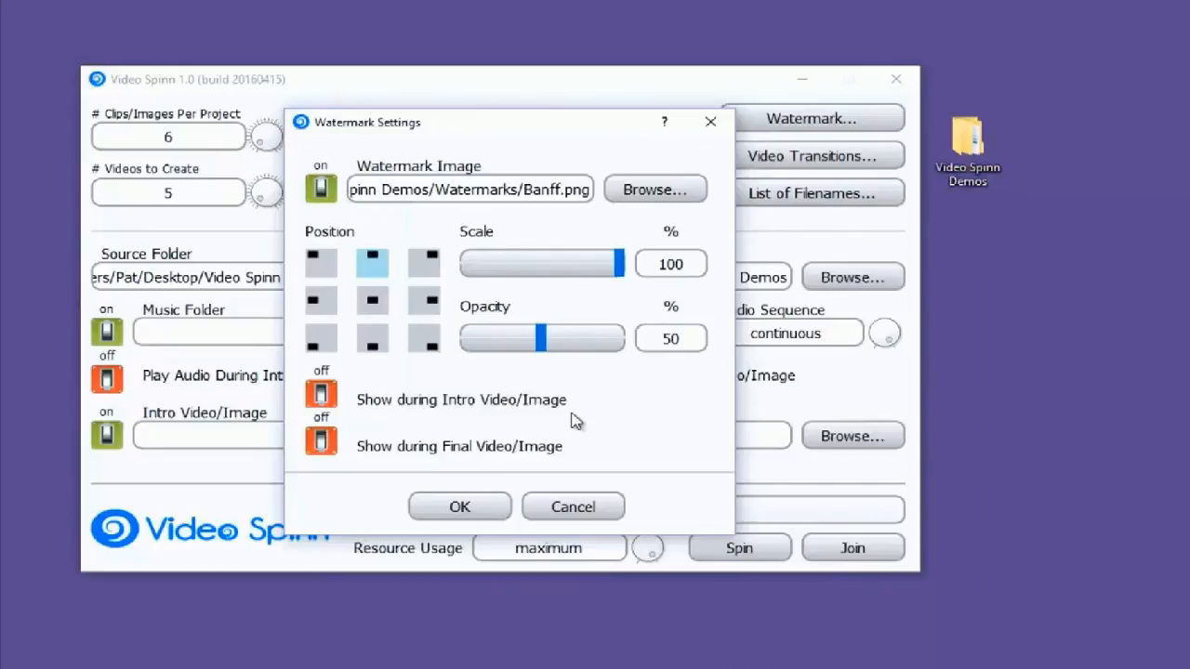
left_click(470, 507)
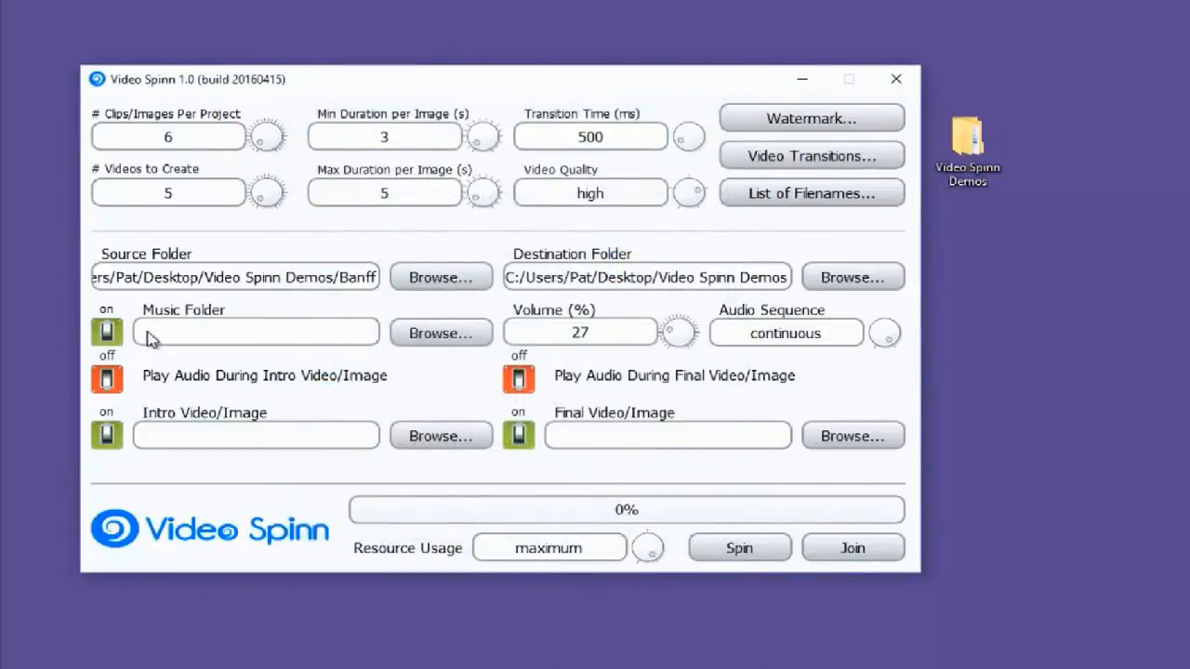
Keep background music enabled and set the music folder to Music inside Video Spinn Demos
left_click(107, 335)
left_click(108, 336)
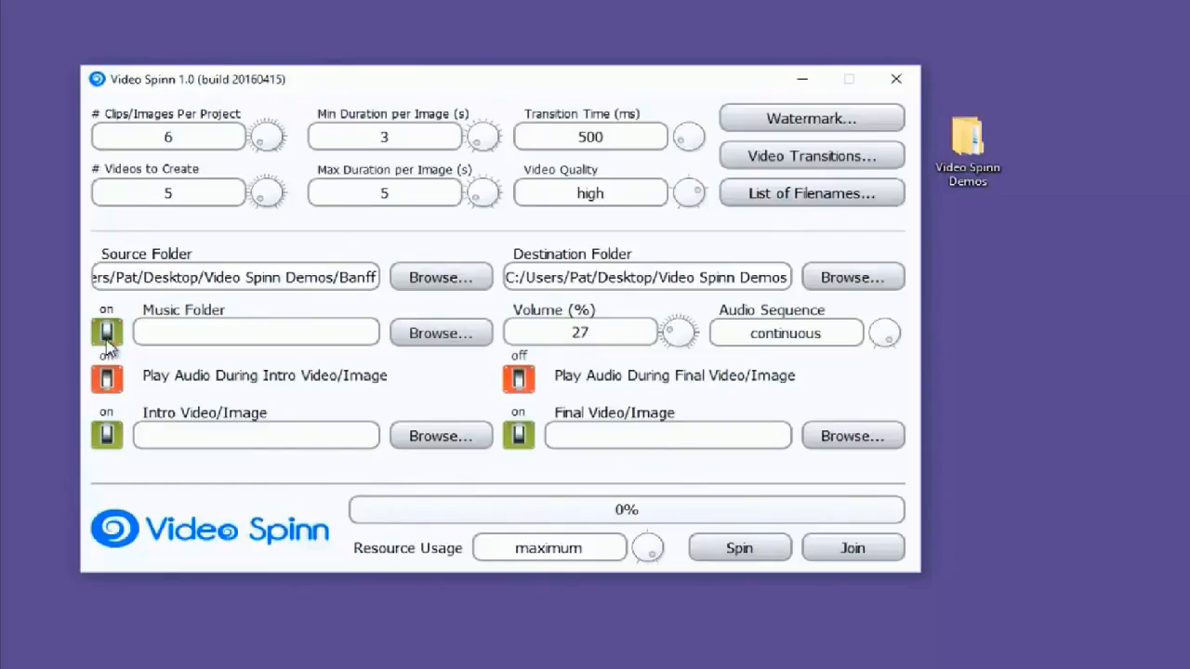
left_click(426, 338)
left_click(424, 137)
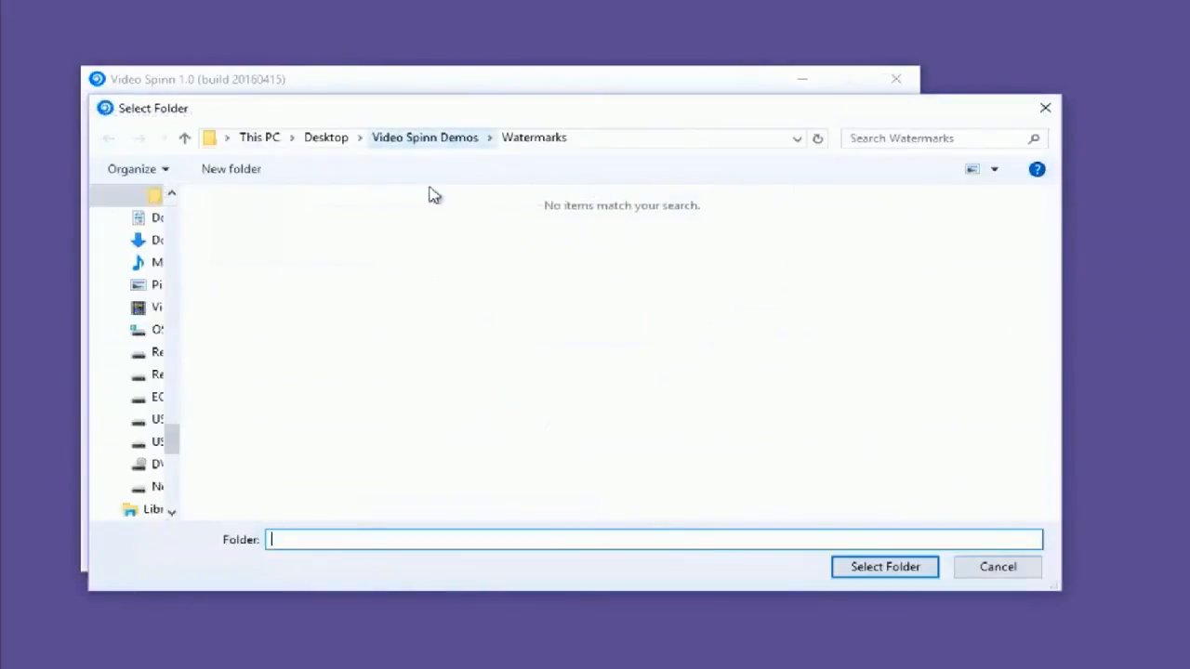
double_click(258, 303)
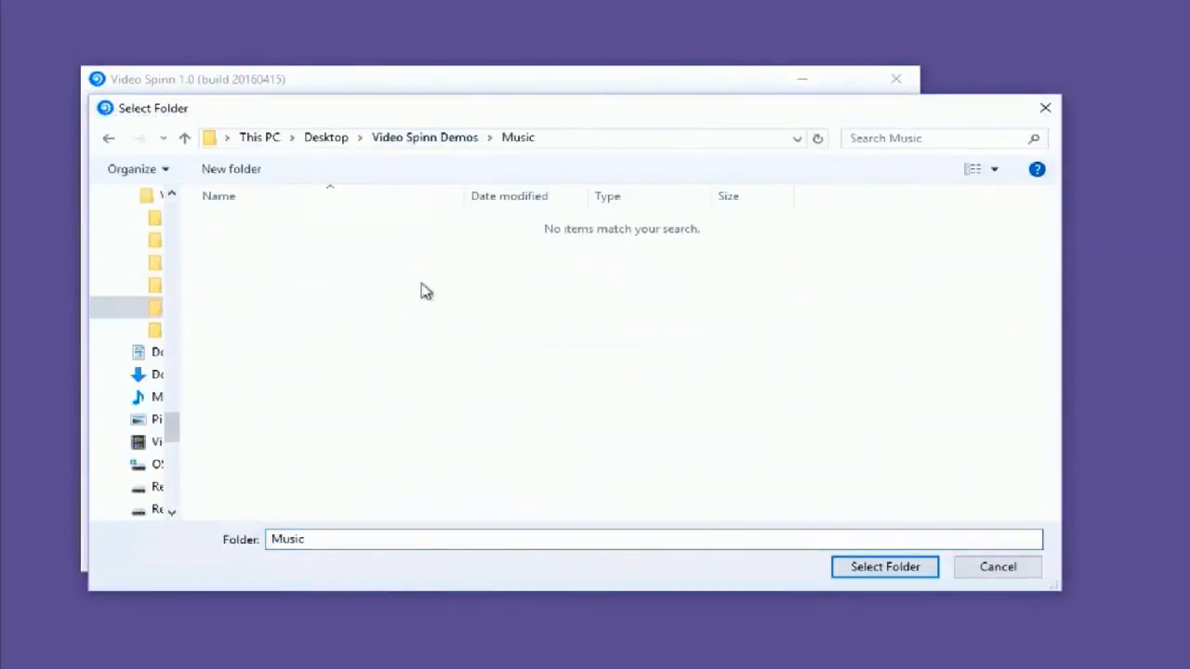
left_click(891, 567)
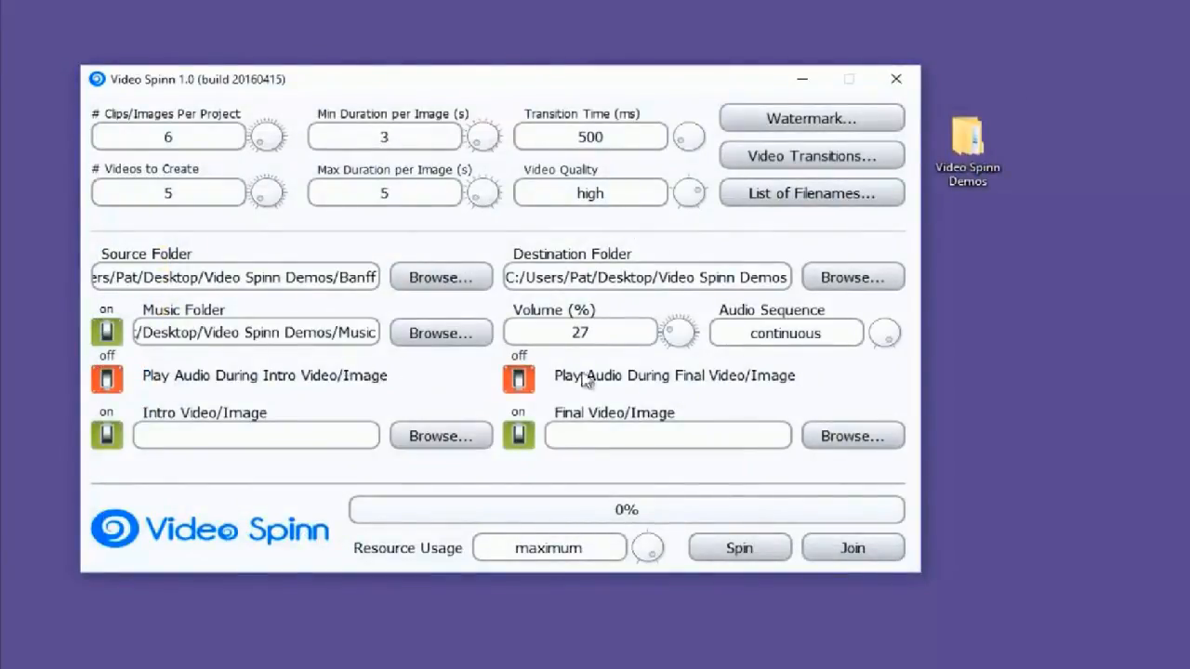
Set the music volume to 50% with a random audio sequence, playing during both the intro and final video/image
left_click_drag(633, 335, 502, 332)
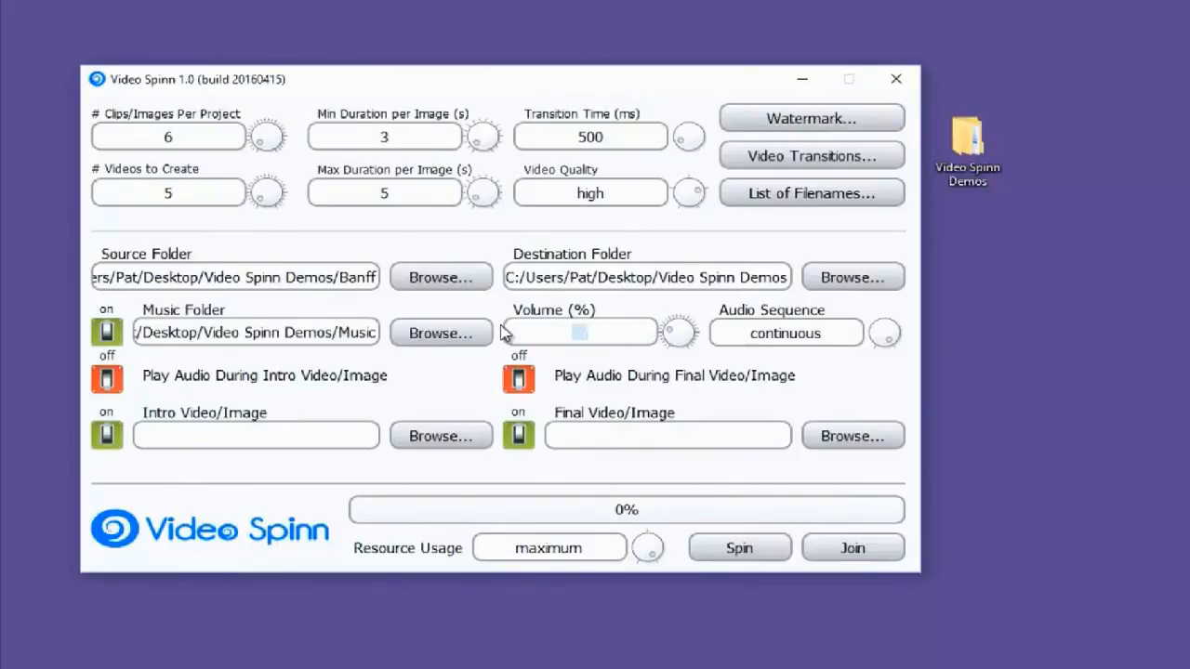
left_click(886, 333)
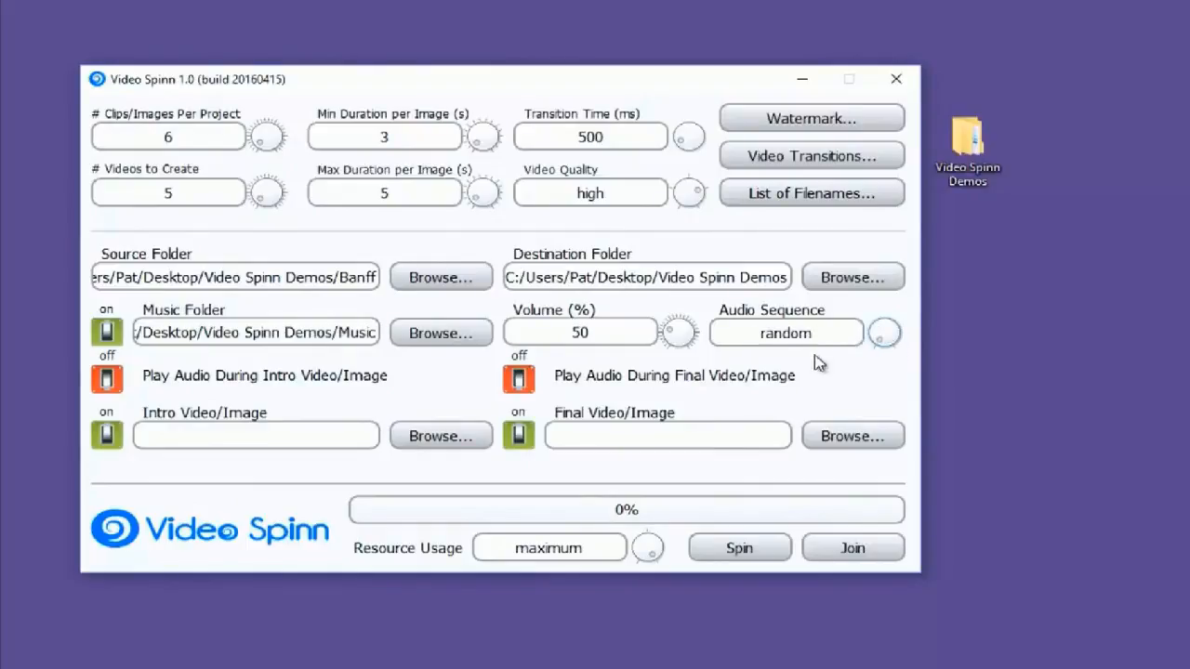
left_click(108, 381)
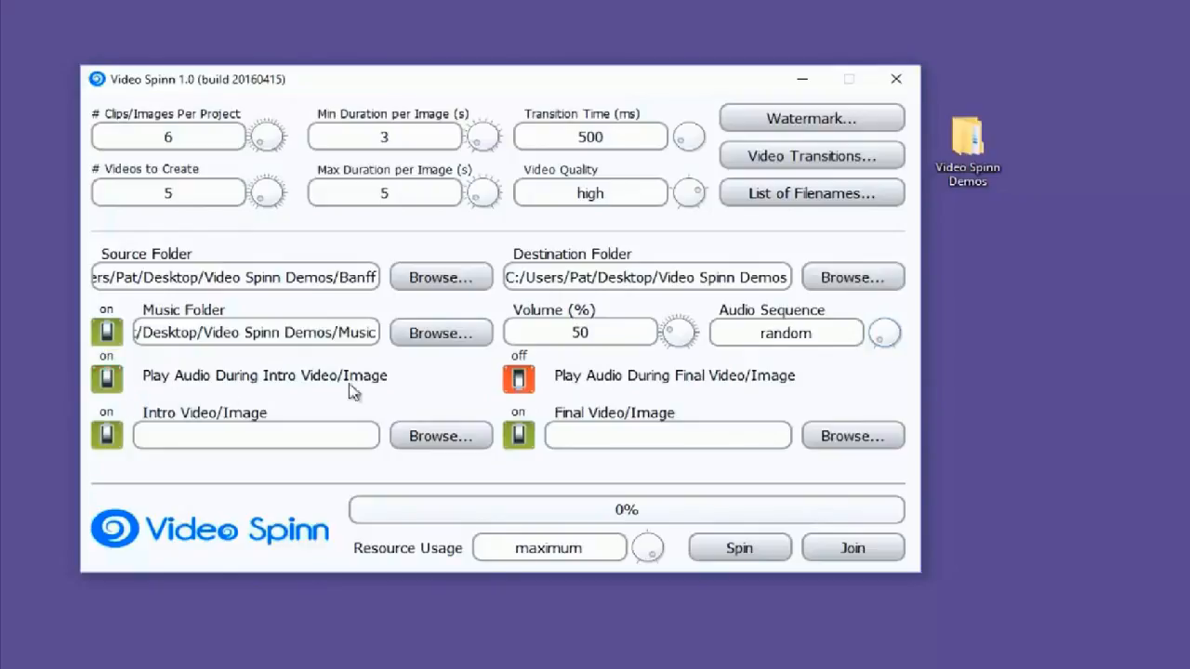
left_click(519, 385)
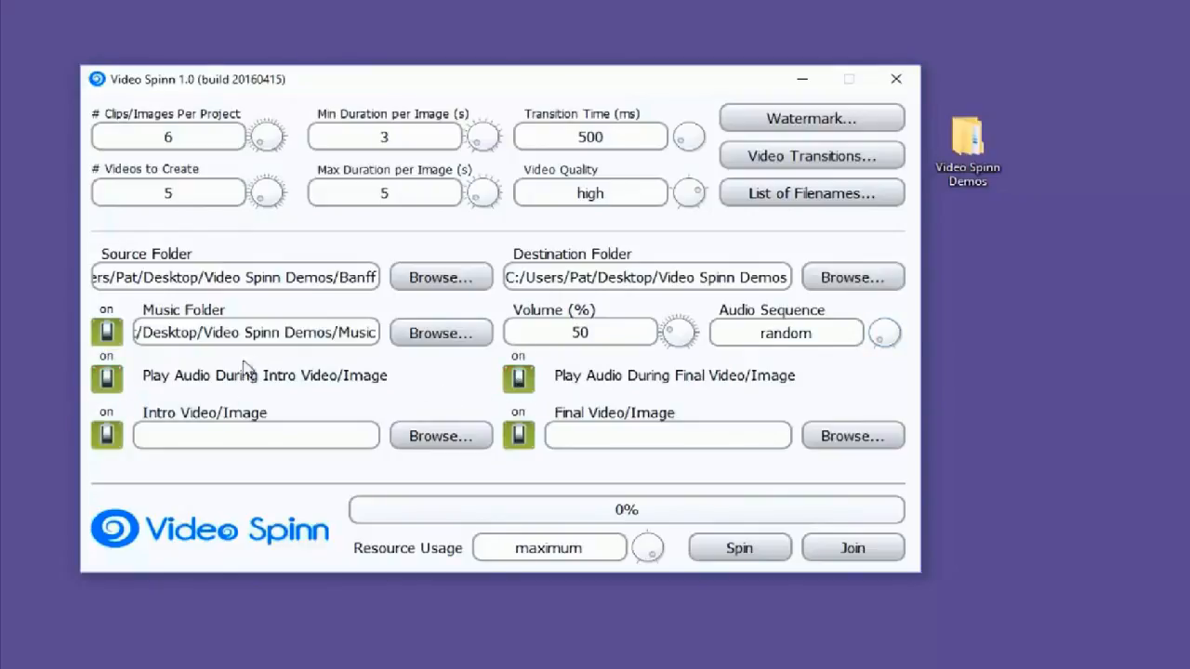
Set the intro image to Banff.jpg from the BrandSlides folder inside Video Spinn Demos
left_click(440, 448)
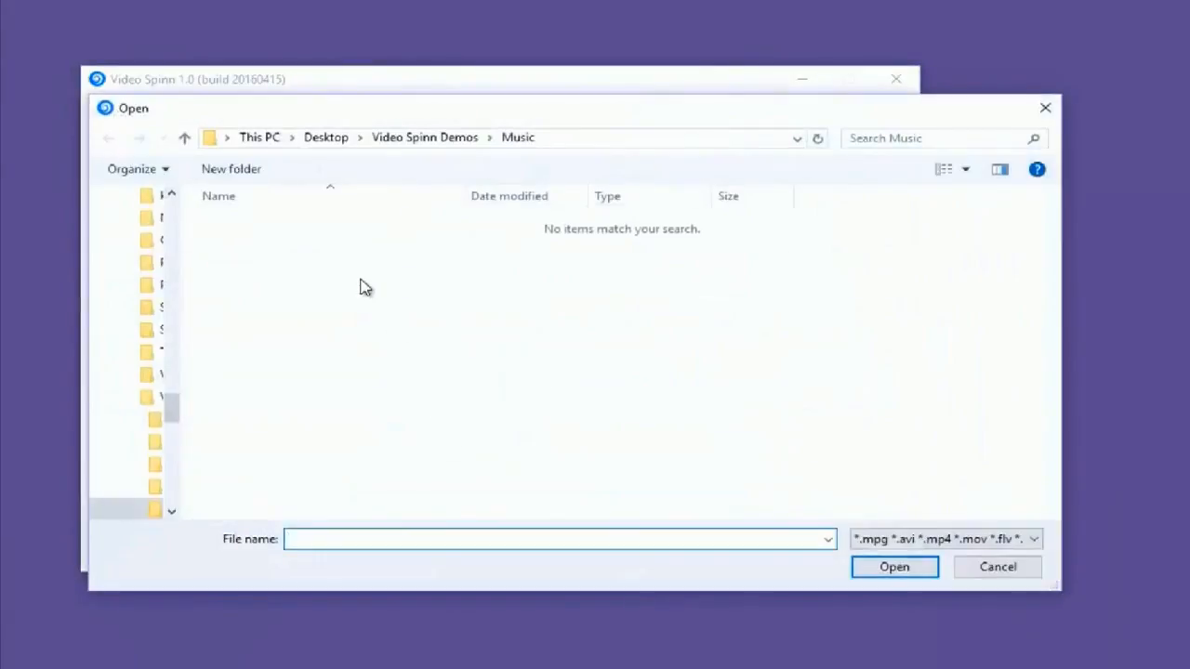
left_click(400, 140)
double_click(284, 245)
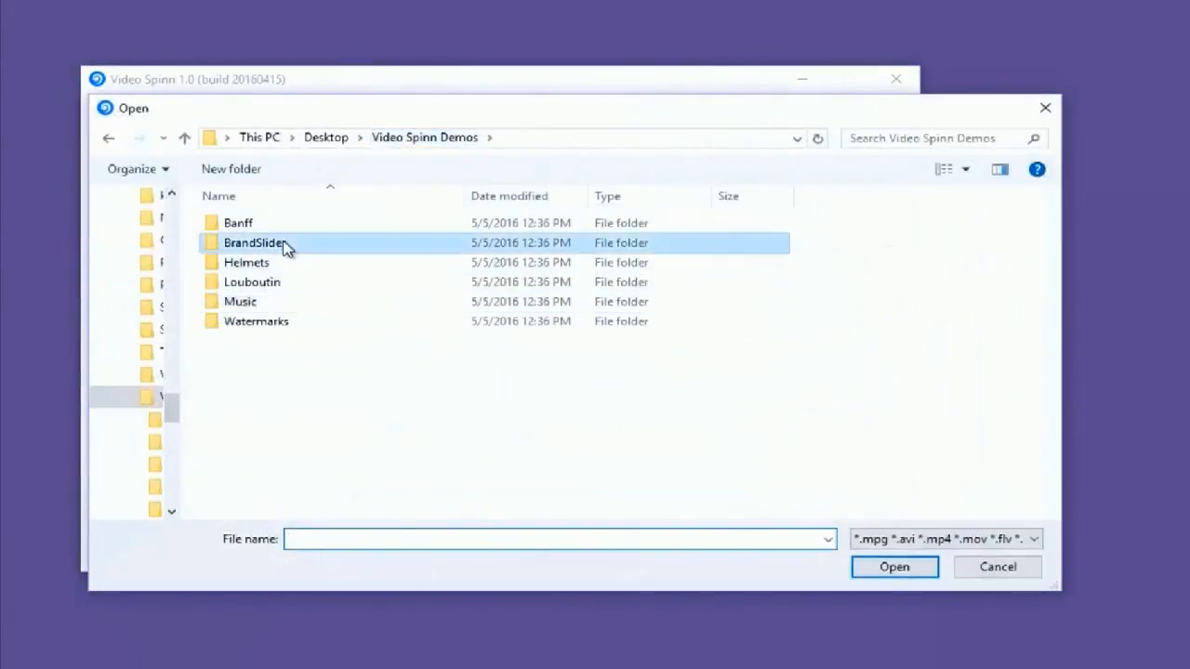
left_click(262, 261)
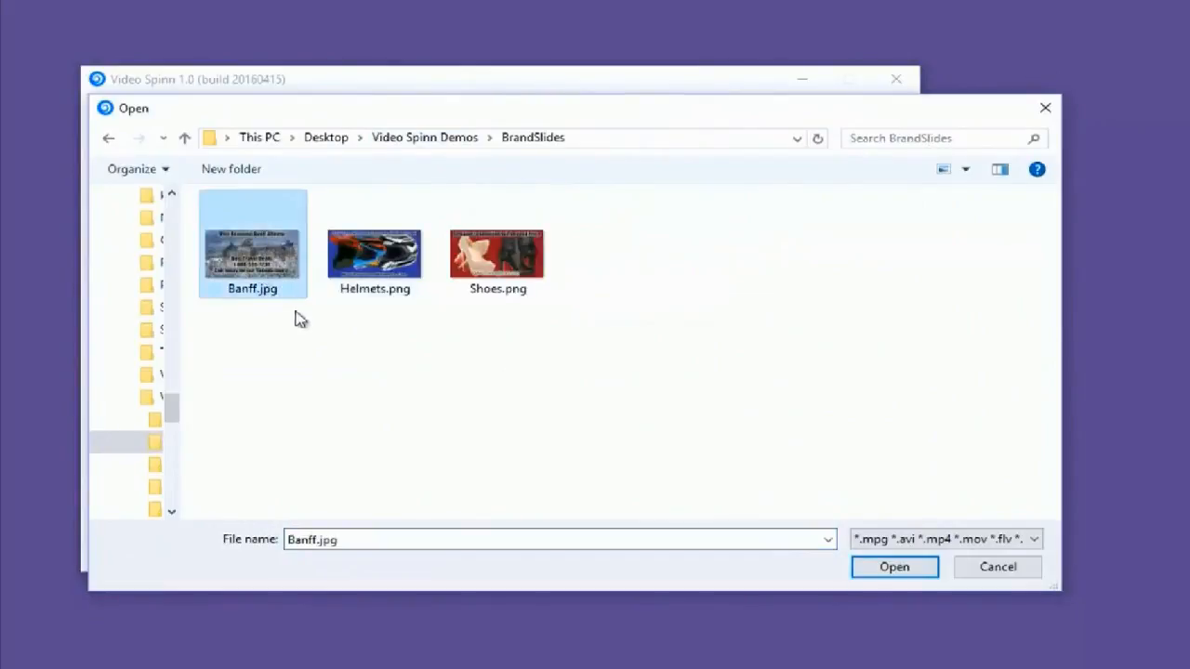
double_click(266, 267)
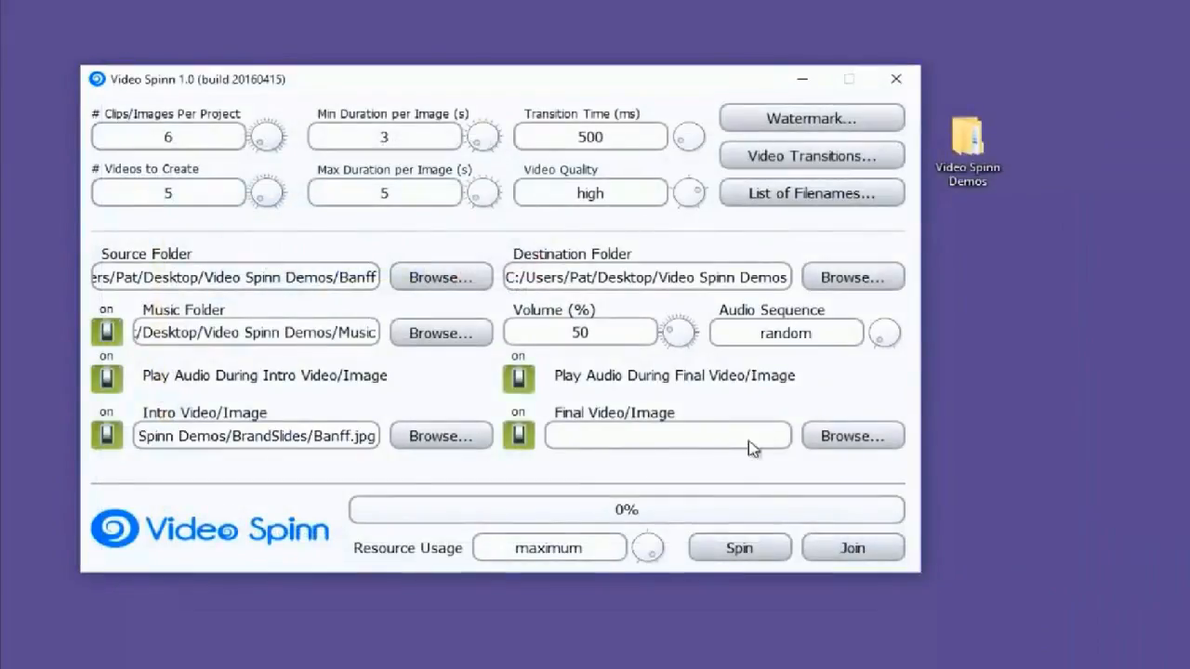
Set the final image to Banff.jpg from the BrandSlides folder
left_click(846, 437)
left_click(237, 214)
double_click(237, 214)
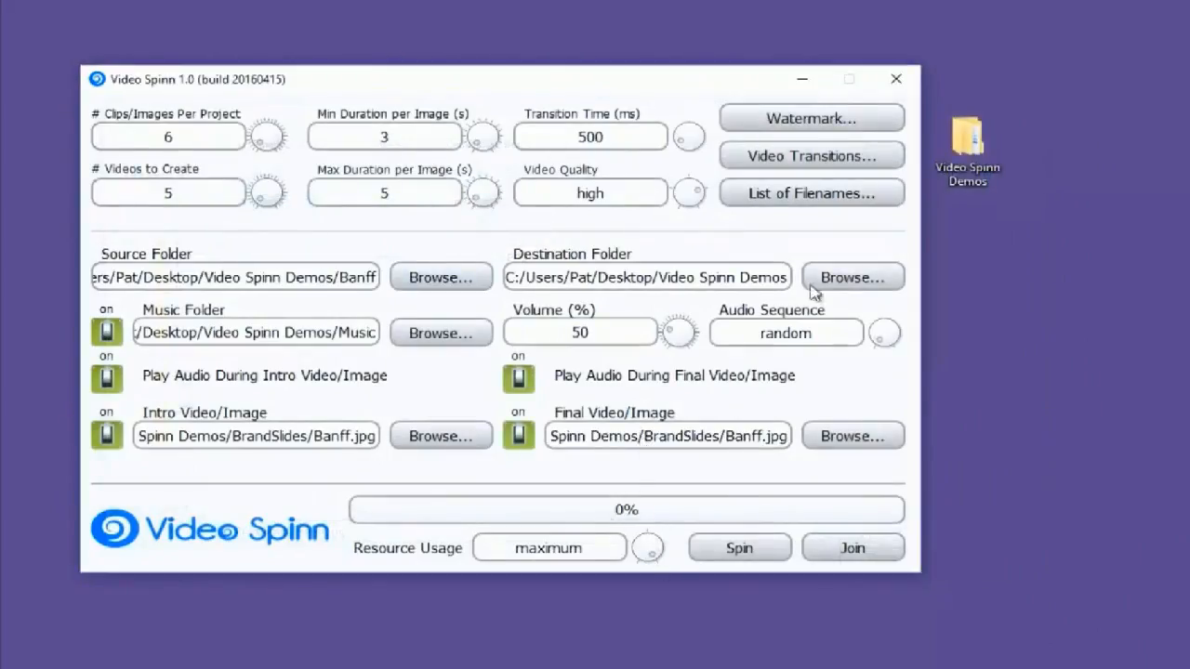
Replace the possible filenames list with Banff, Banff Alberta, Banff National Park, Canada Tours and Banff Hiking, one per line
left_click(789, 193)
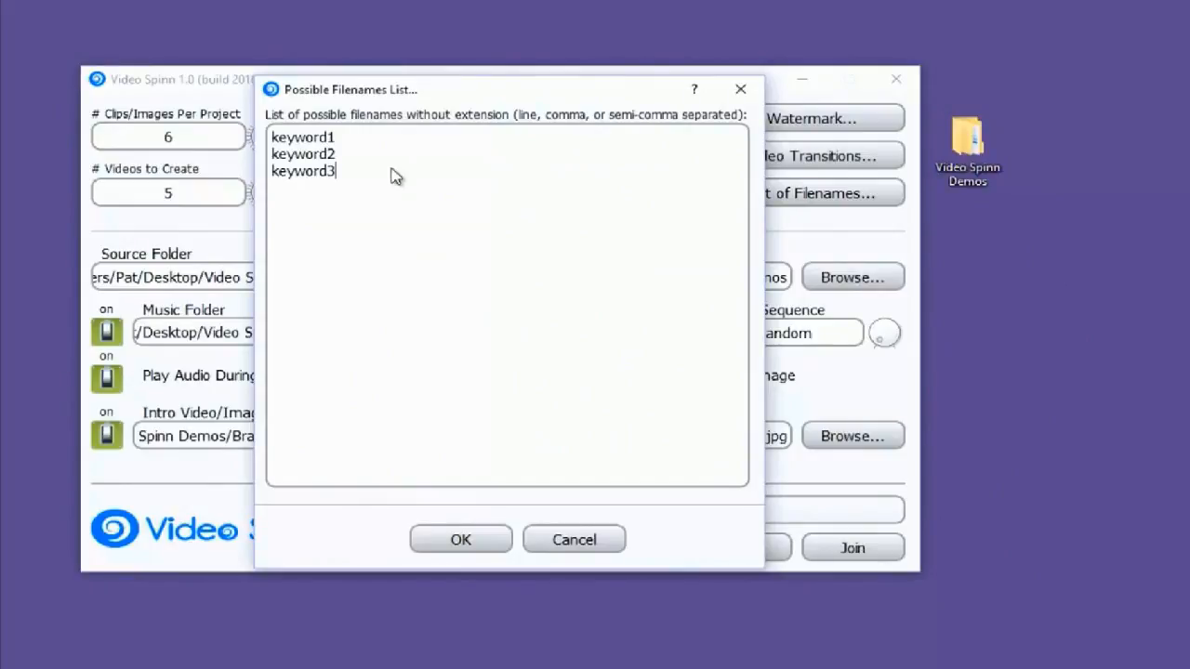
left_click_drag(358, 185, 201, 130)
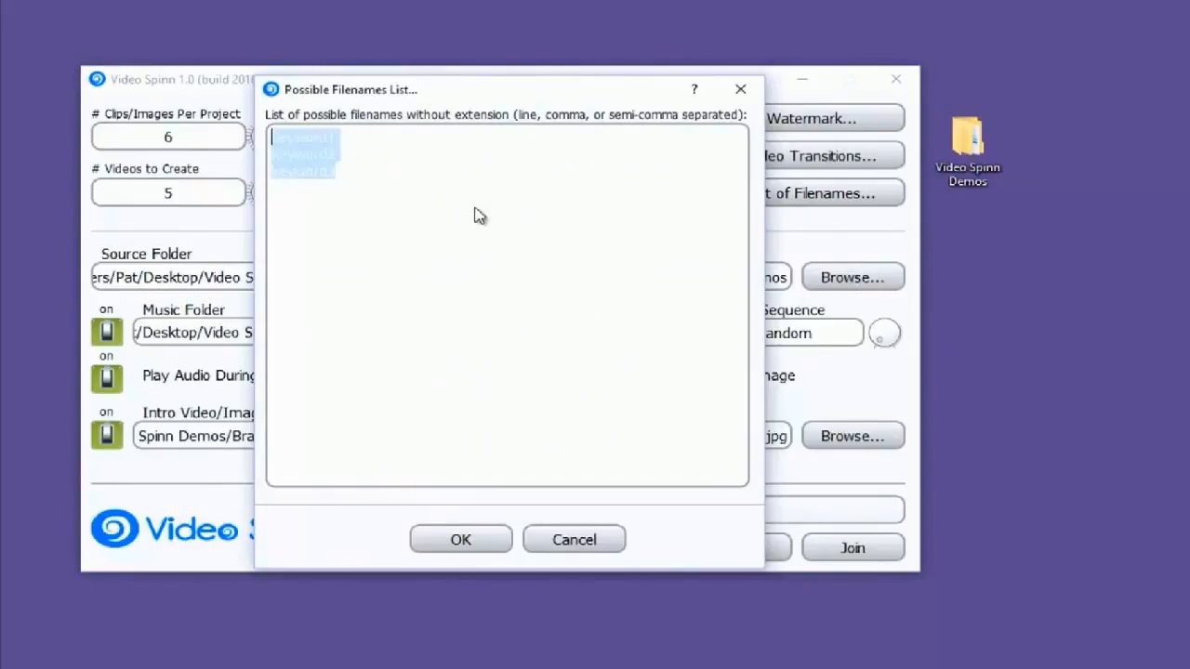
type("Banf")
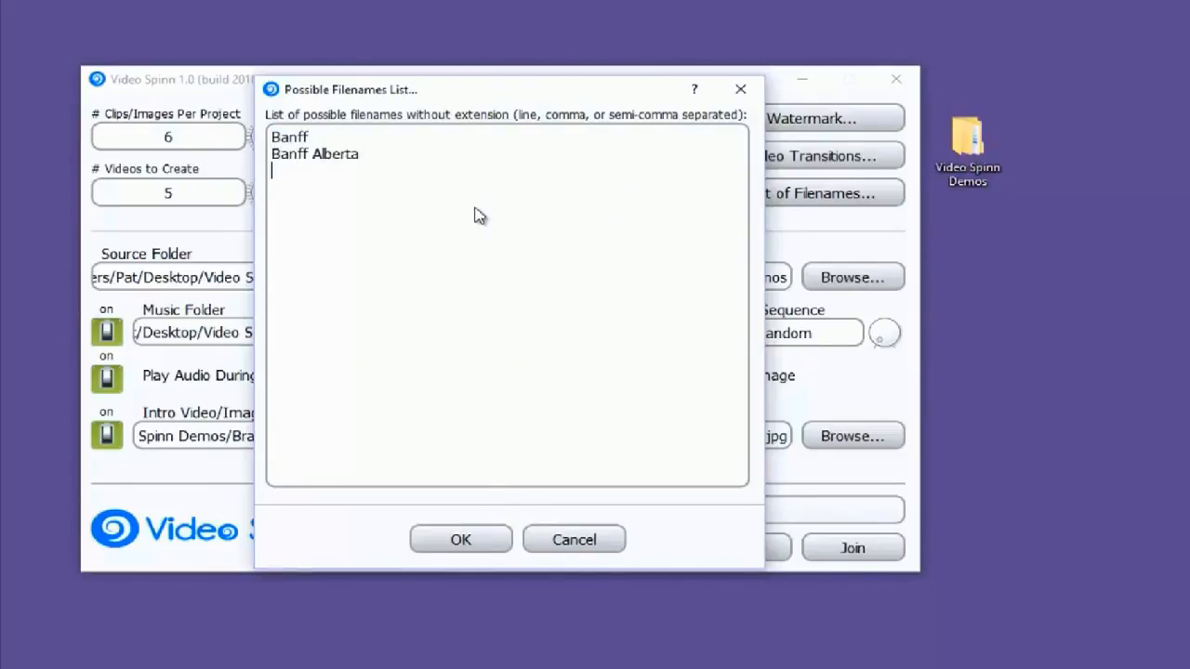
type("ff Hiking")
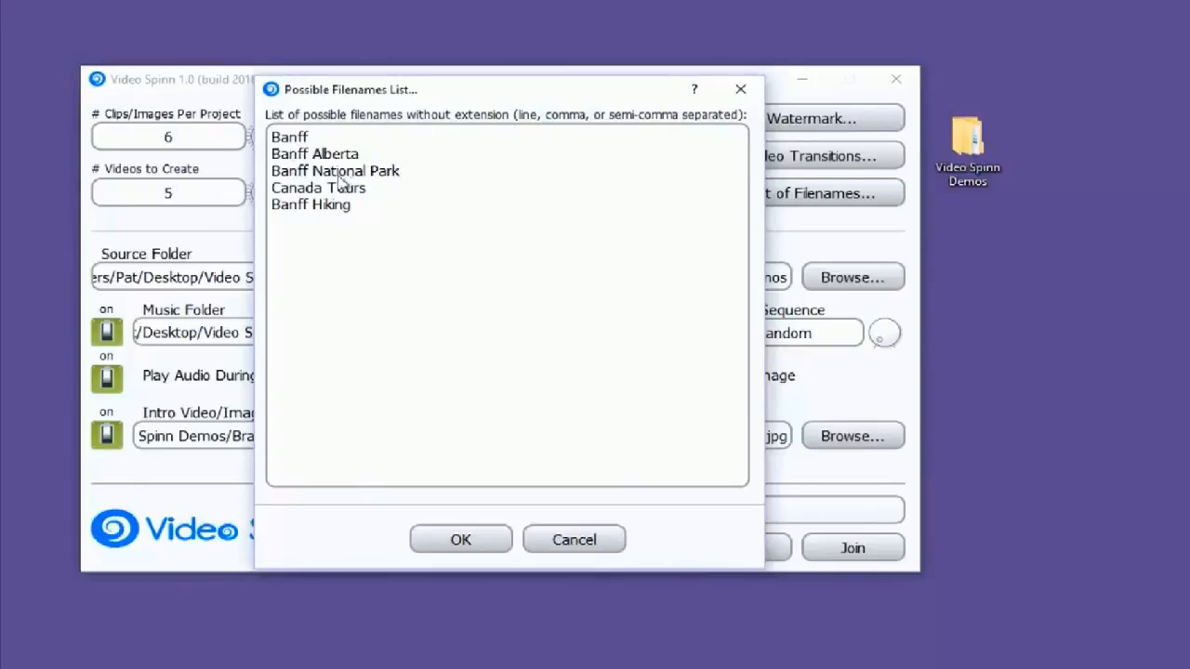
left_click(480, 547)
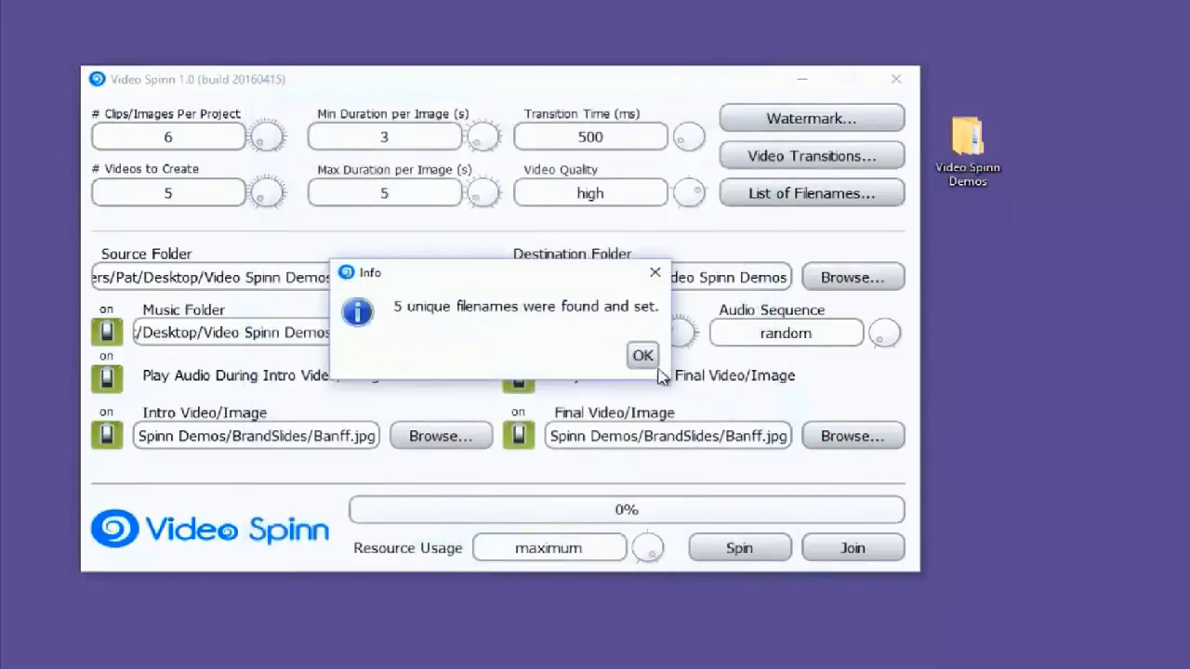
left_click(642, 357)
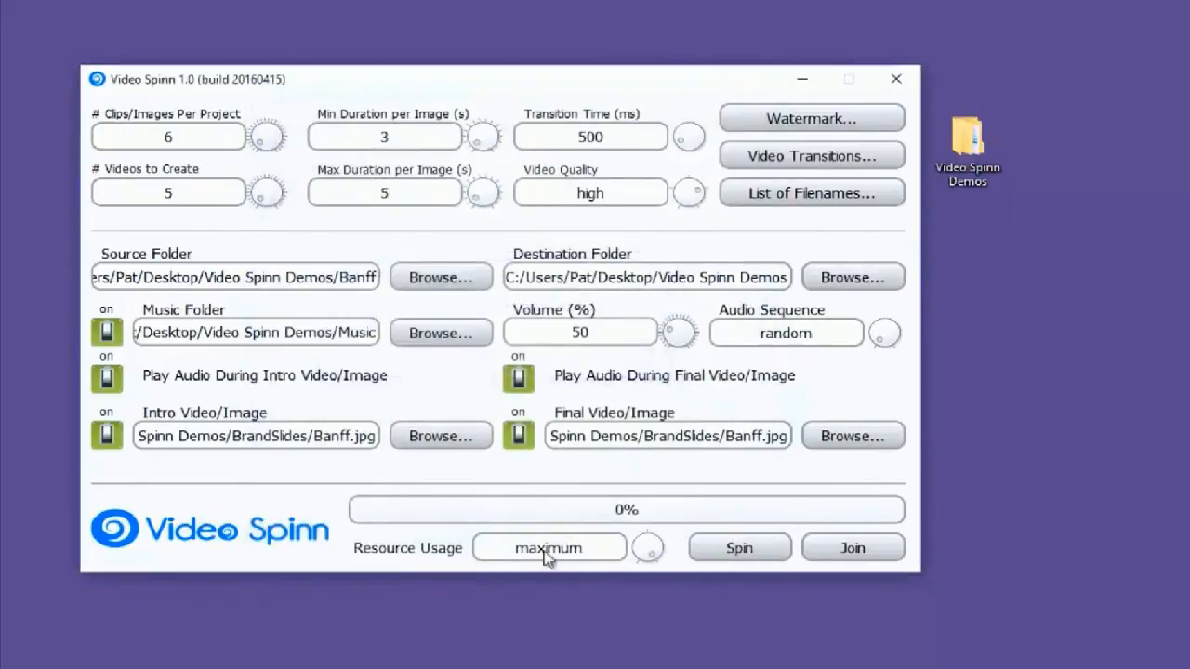
Set the resource usage to high
left_click(648, 548)
mouse_move(653, 527)
left_mouse_down()
mouse_move(634, 564)
mouse_move(650, 529)
mouse_move(658, 559)
mouse_move(650, 533)
mouse_move(643, 575)
mouse_move(655, 537)
mouse_move(678, 563)
mouse_move(671, 543)
left_mouse_up()
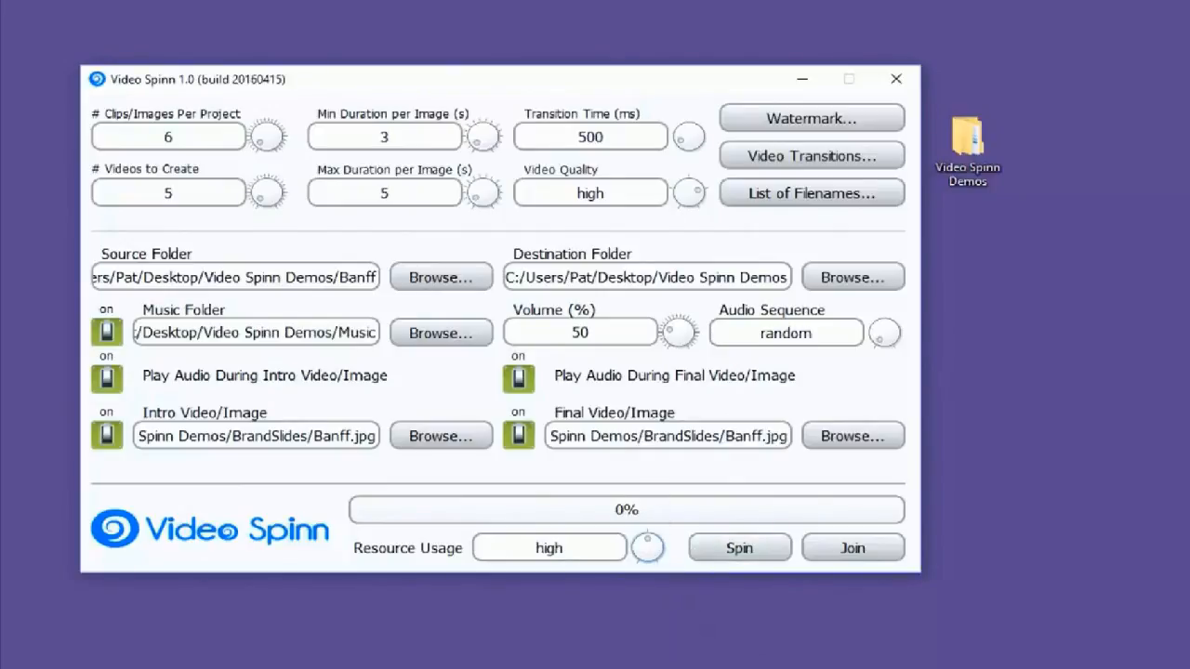
Spin the five videos while timing the run with the onscreen stopwatch in a browser window beside Video Spinn
left_click_drag(1189, 104, 1052, 79)
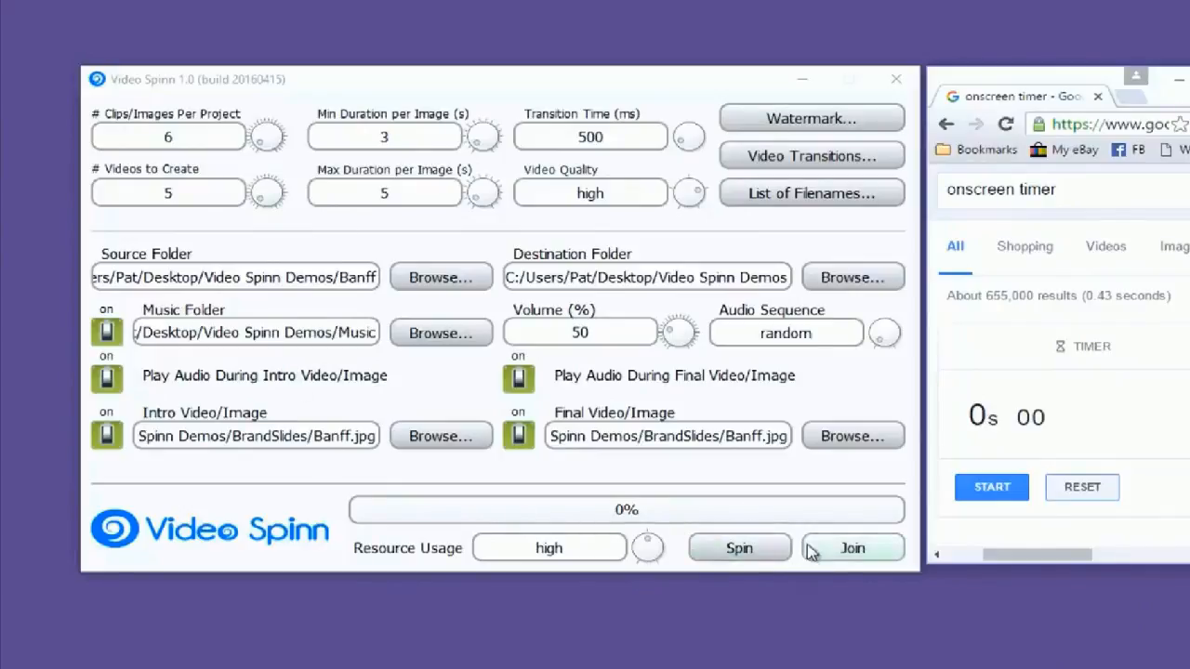
left_click(740, 548)
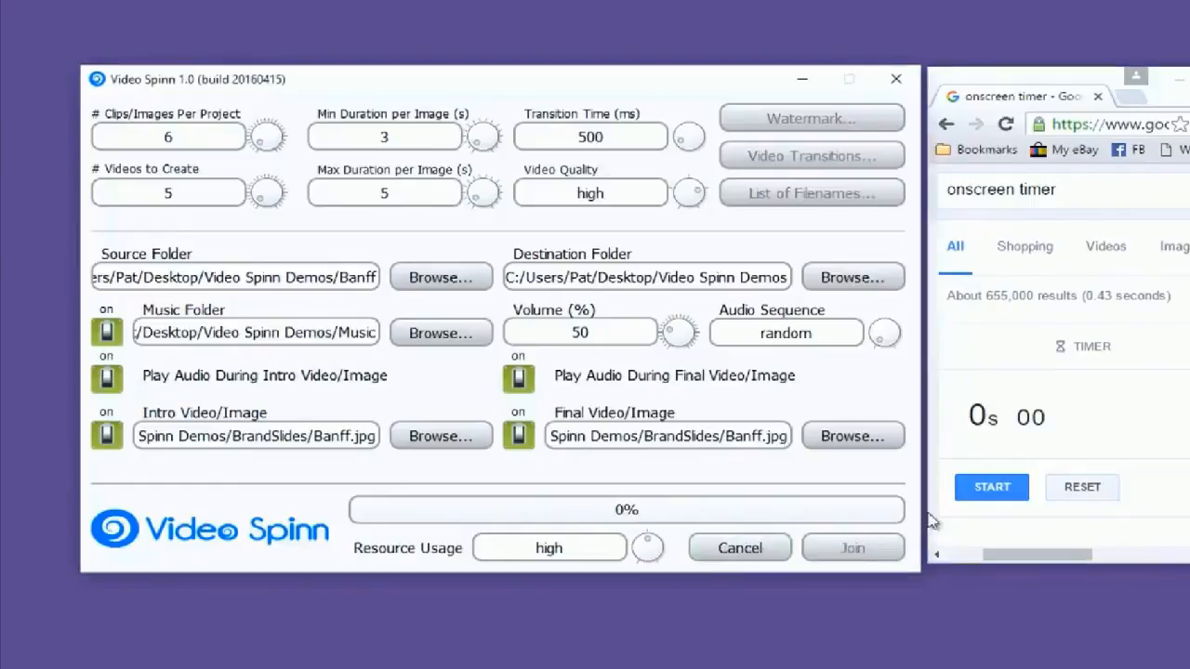
left_click(992, 486)
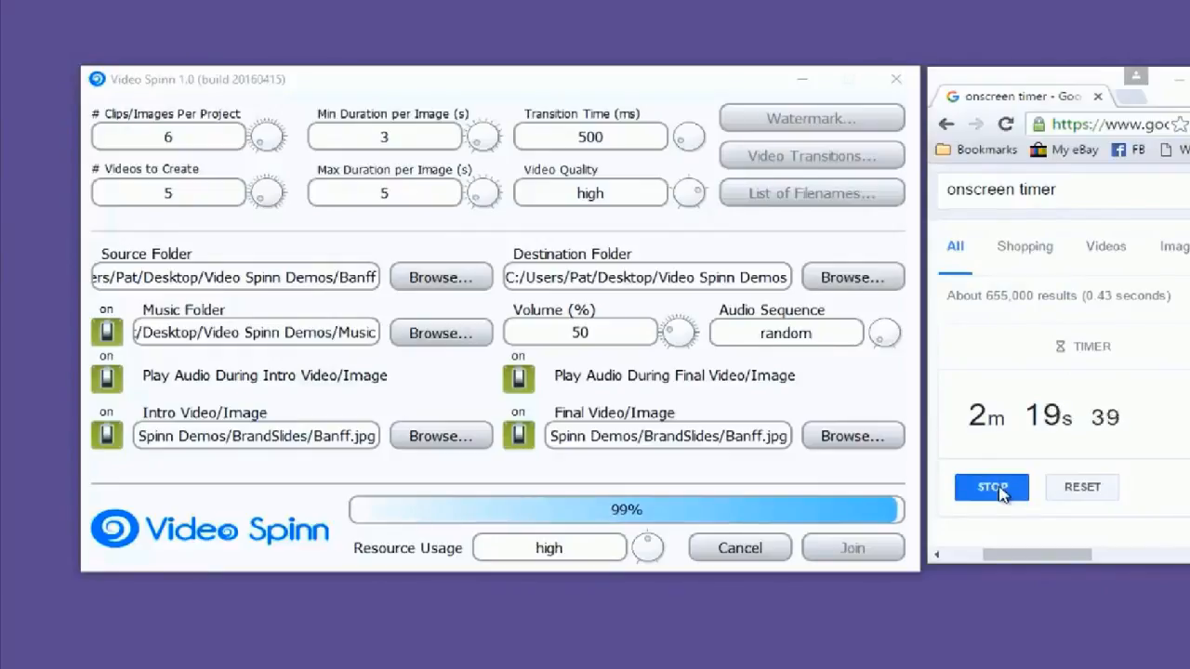
left_click(1001, 494)
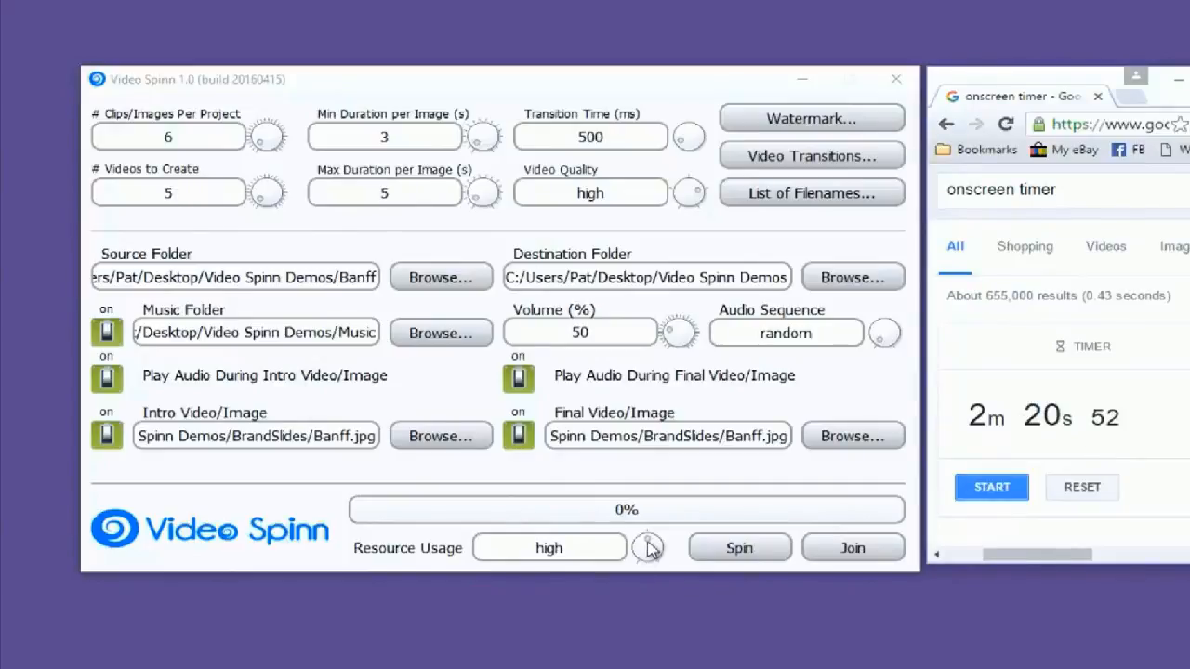
mouse_move(651, 548)
left_mouse_down()
mouse_move(668, 563)
mouse_move(663, 537)
left_mouse_up()
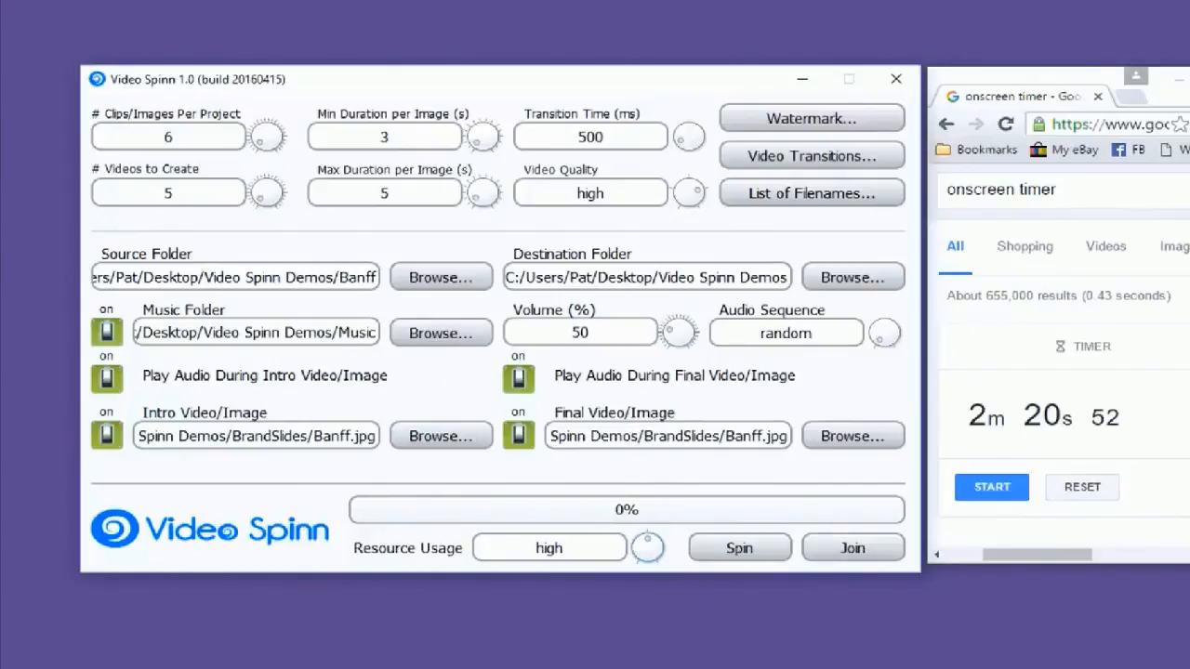
Switch to File Explorer and select the generated MP4 files from Banff Alberta to Canada Tours in Video Spinn Demos
key("alt+Tab")
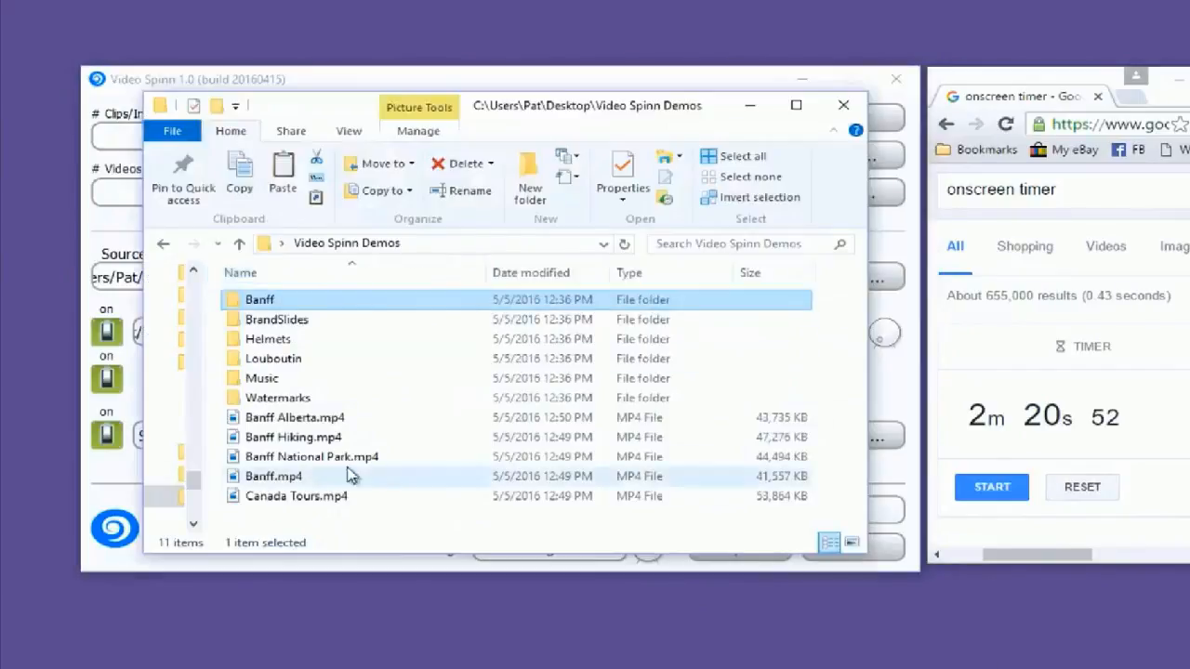
left_click(287, 420)
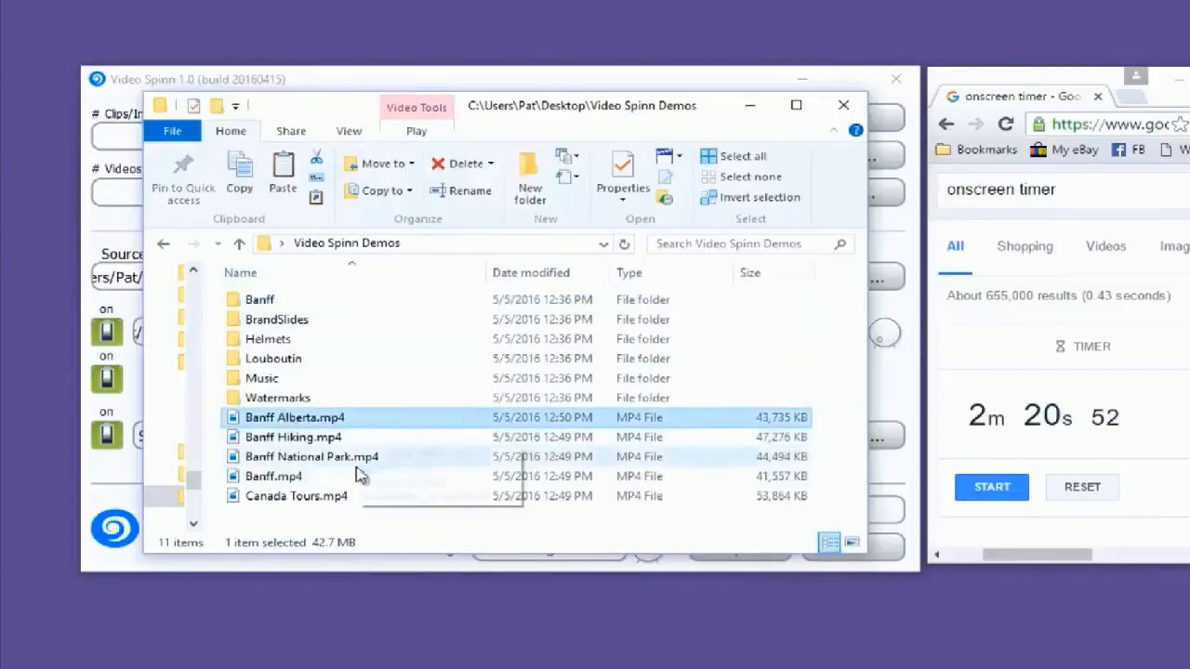
left_click(311, 498, "shift")
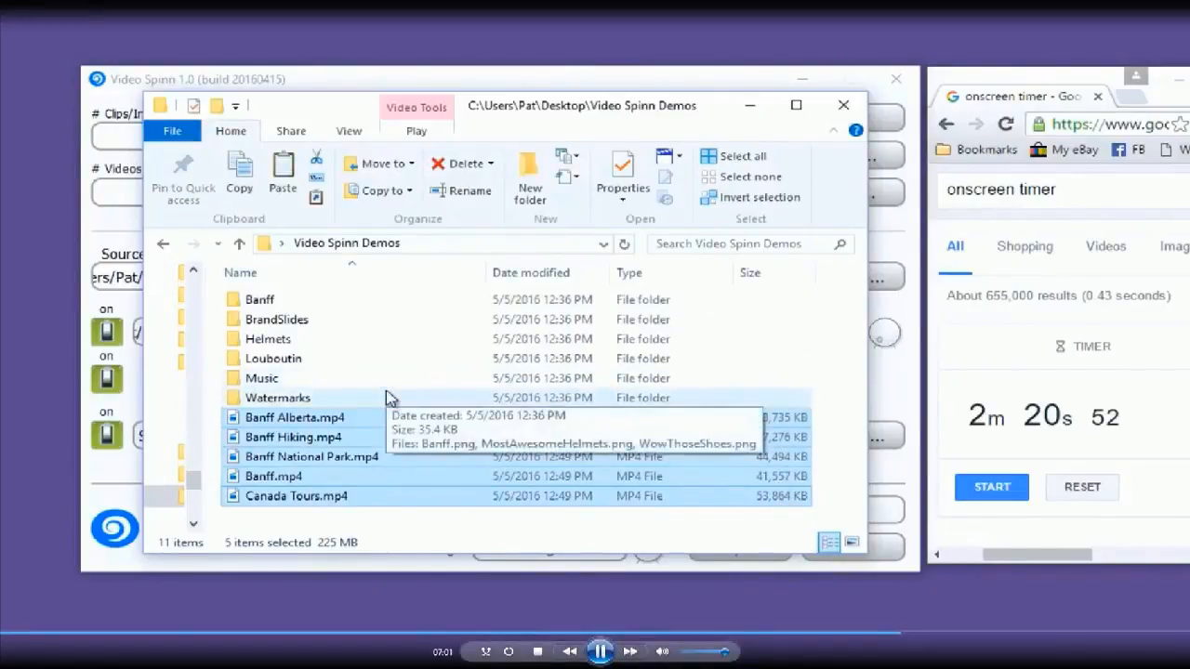
Clear the multiple selection and play the generated video Banff Hiking.mp4 in Movies & TV
left_click(451, 395)
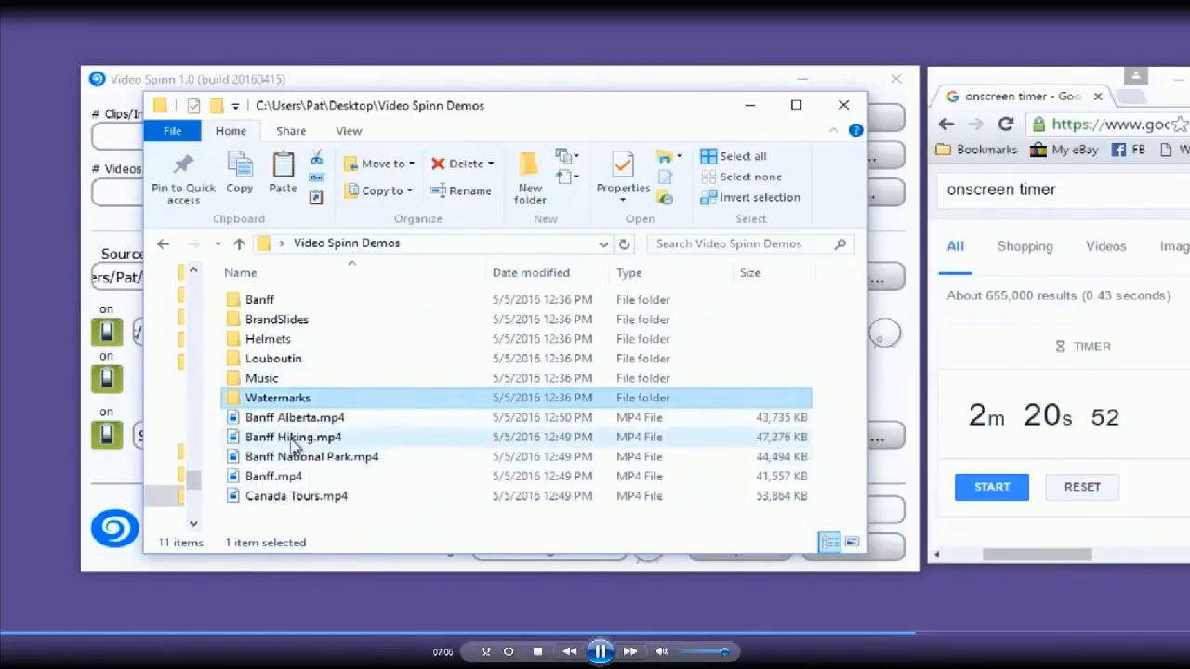
left_click(293, 439)
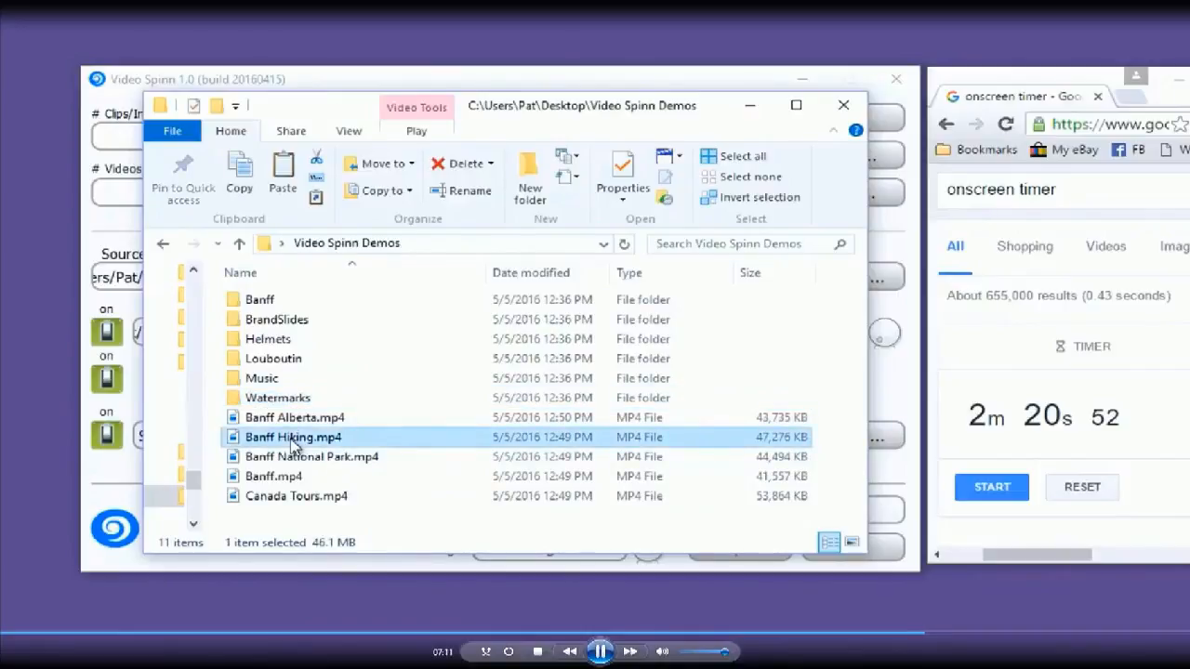
double_click(294, 439)
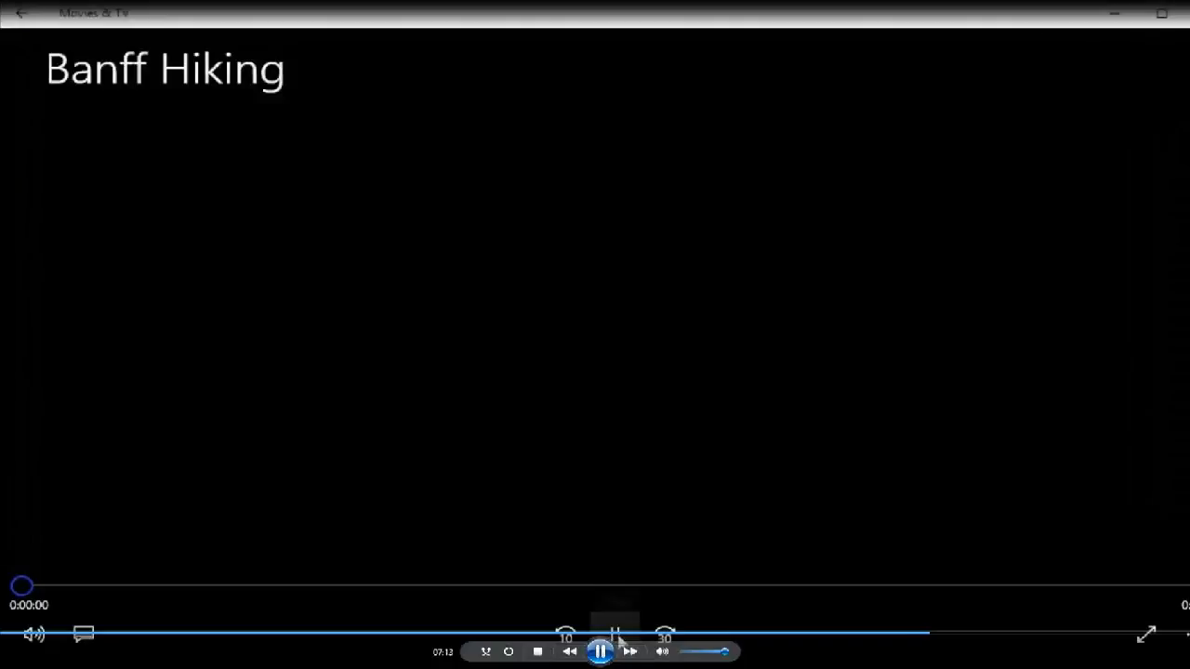